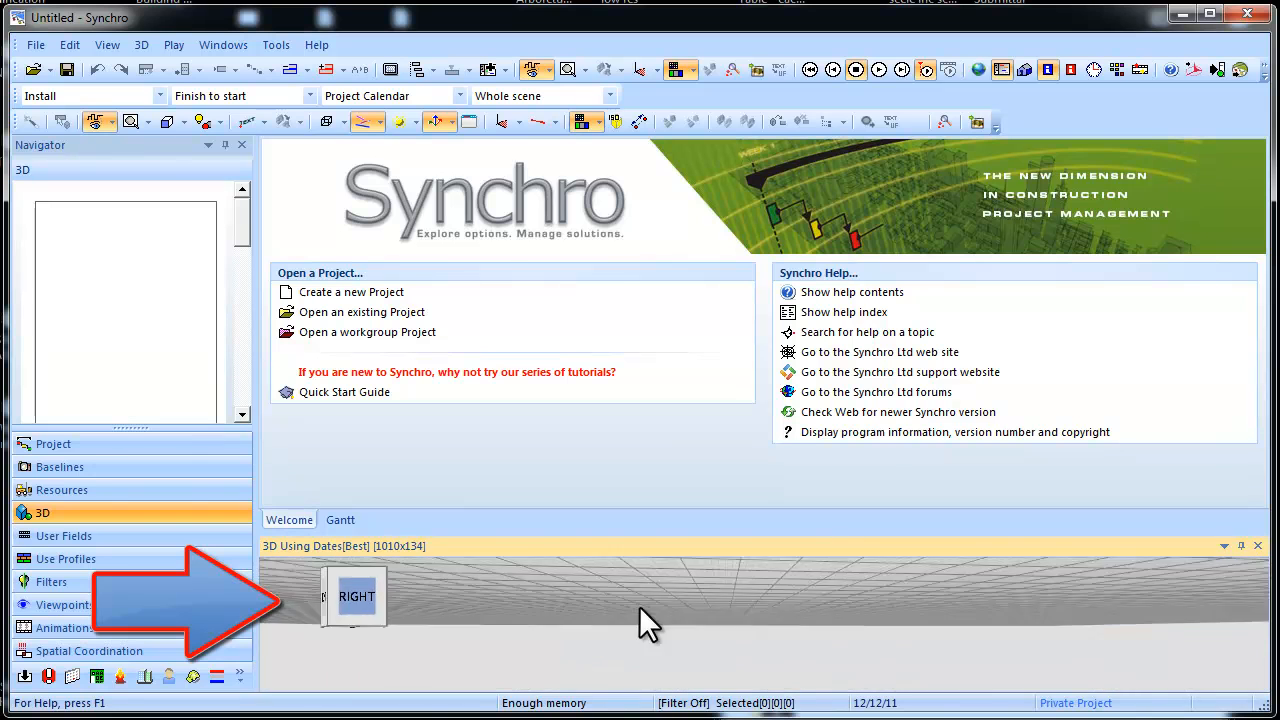
Close the 3D window and show the Gantt view of the untitled project.
click(1258, 546)
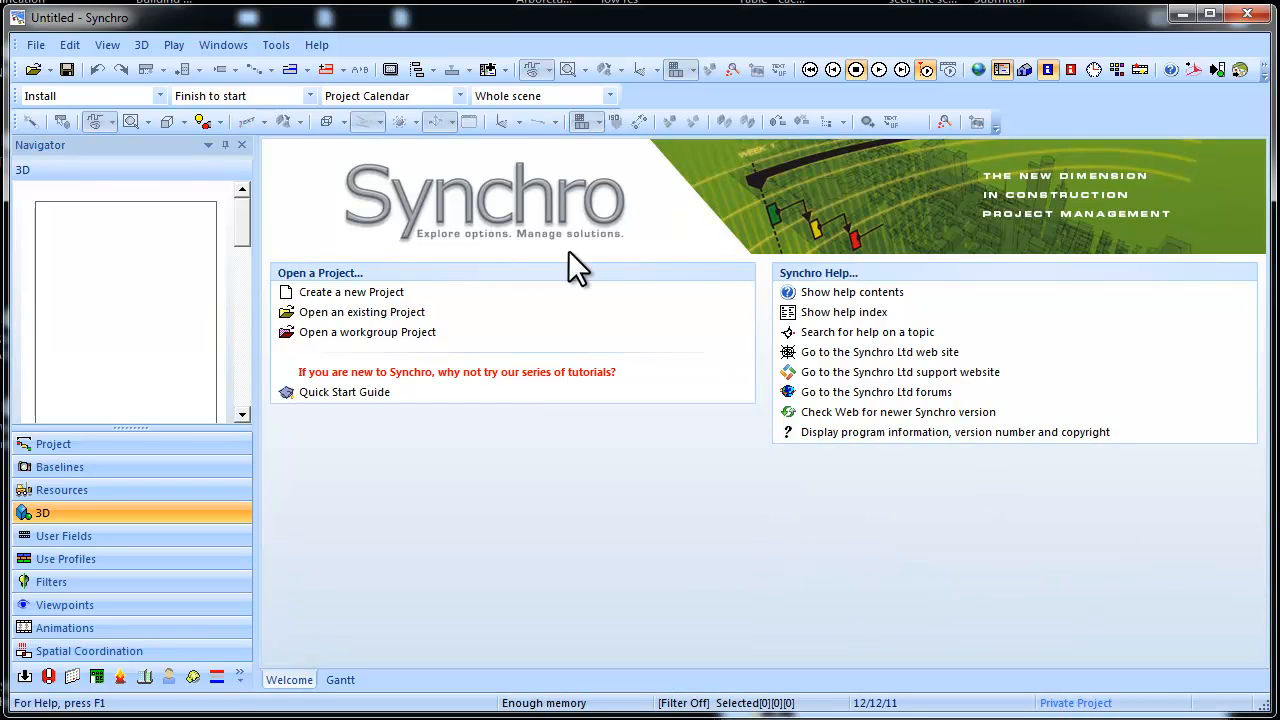
click(340, 680)
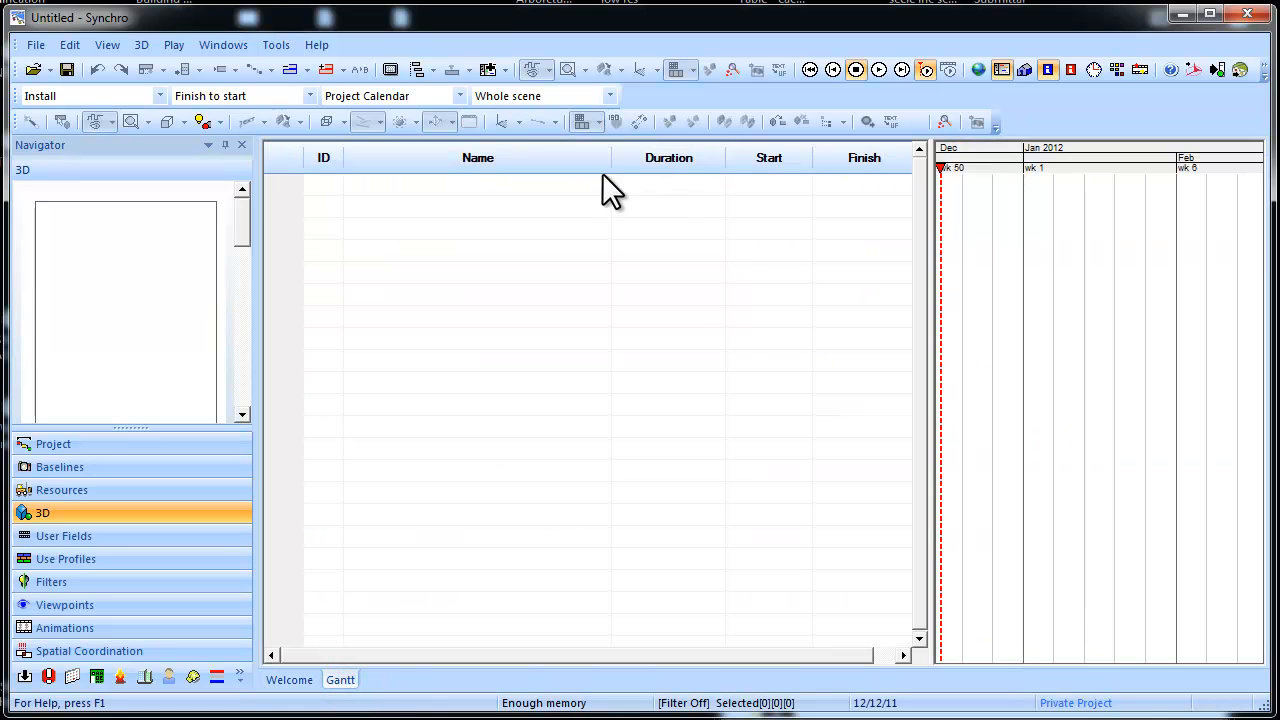
Narrow the Name and Duration columns of the task table and slightly widen the Start column.
drag(611, 157, 579, 163)
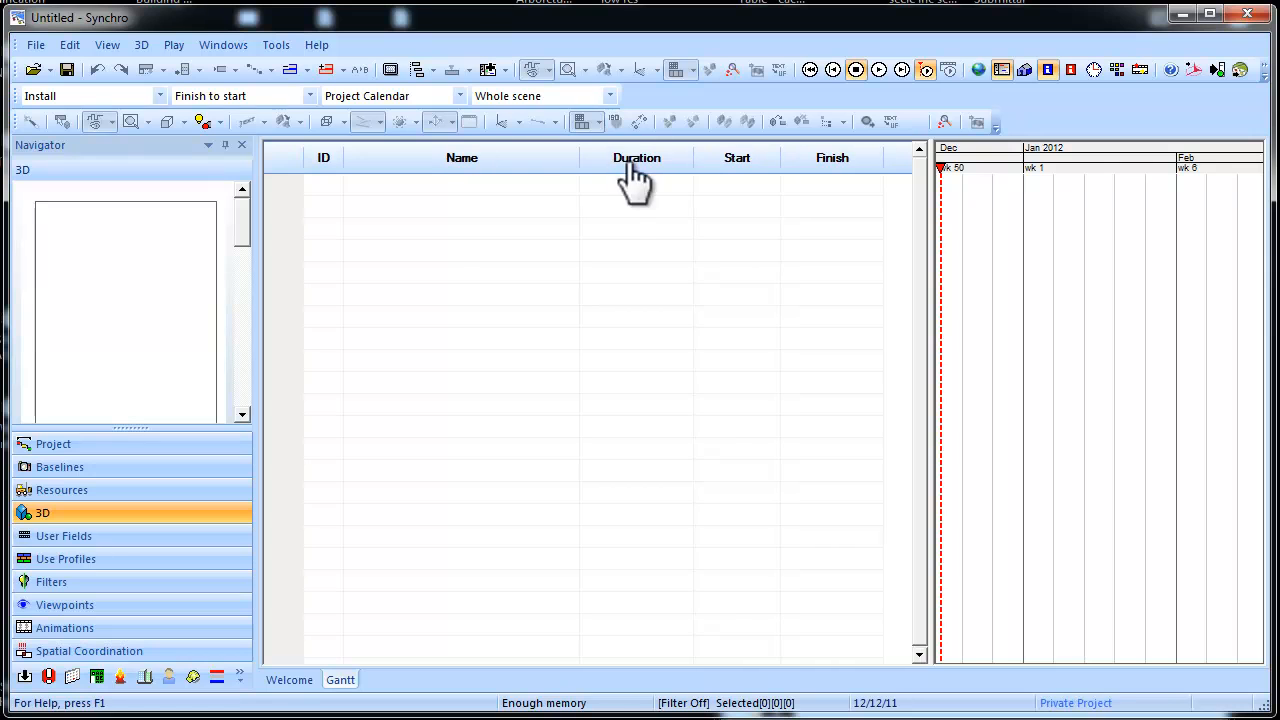
drag(686, 163, 675, 163)
drag(762, 157, 773, 157)
click(490, 184)
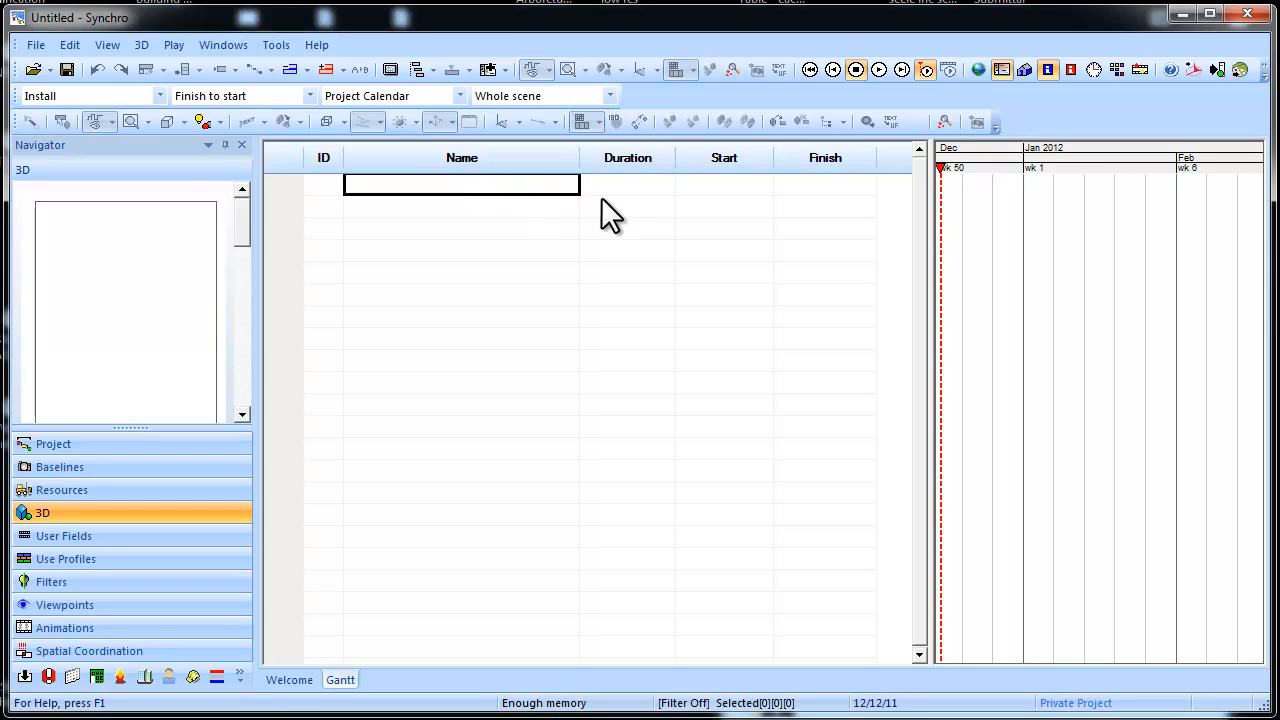
key(Down)
key(Down)
key(Down)
key(Down)
key(Down)
key(Down)
key(Down)
key(Down)
key(Down)
key(Down)
key(Down)
key(Down)
key(Down)
key(Down)
key(Down)
key(Down)
key(Down)
key(Down)
key(Down)
key(Down)
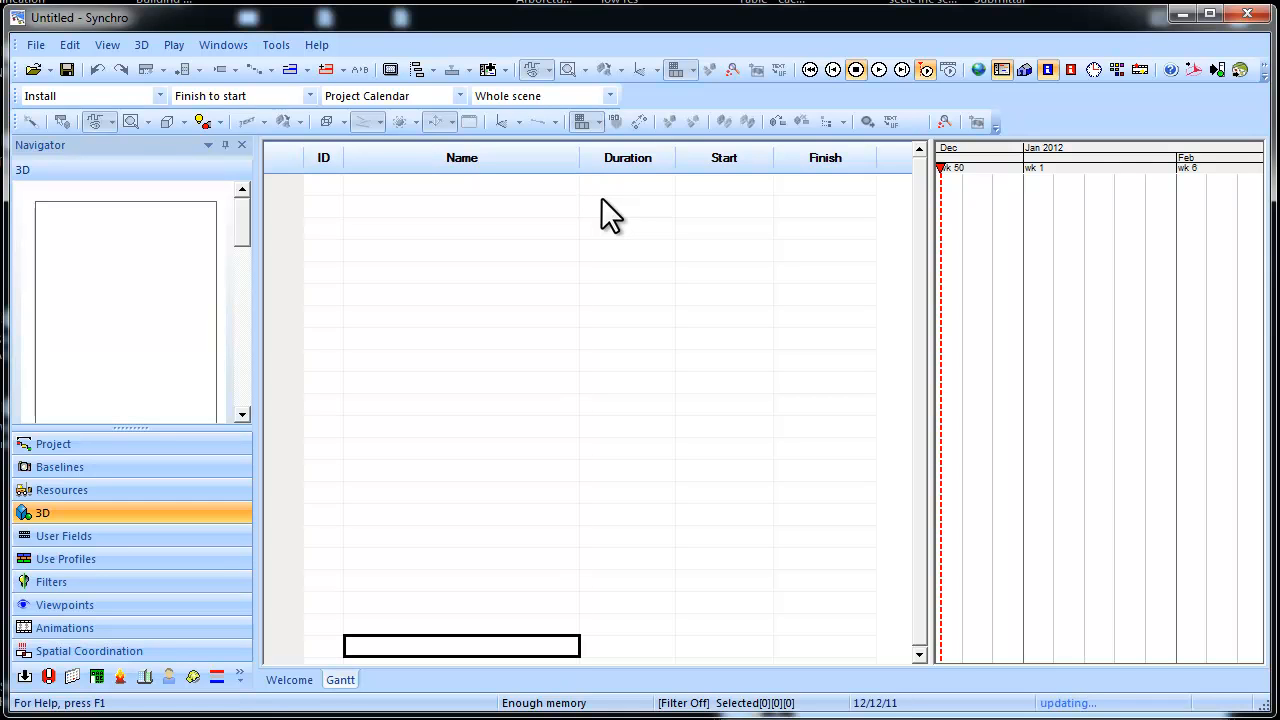
Create a task named Task 1 in the first row and fill the series down to Task 11.
click(427, 183)
text(Ta)
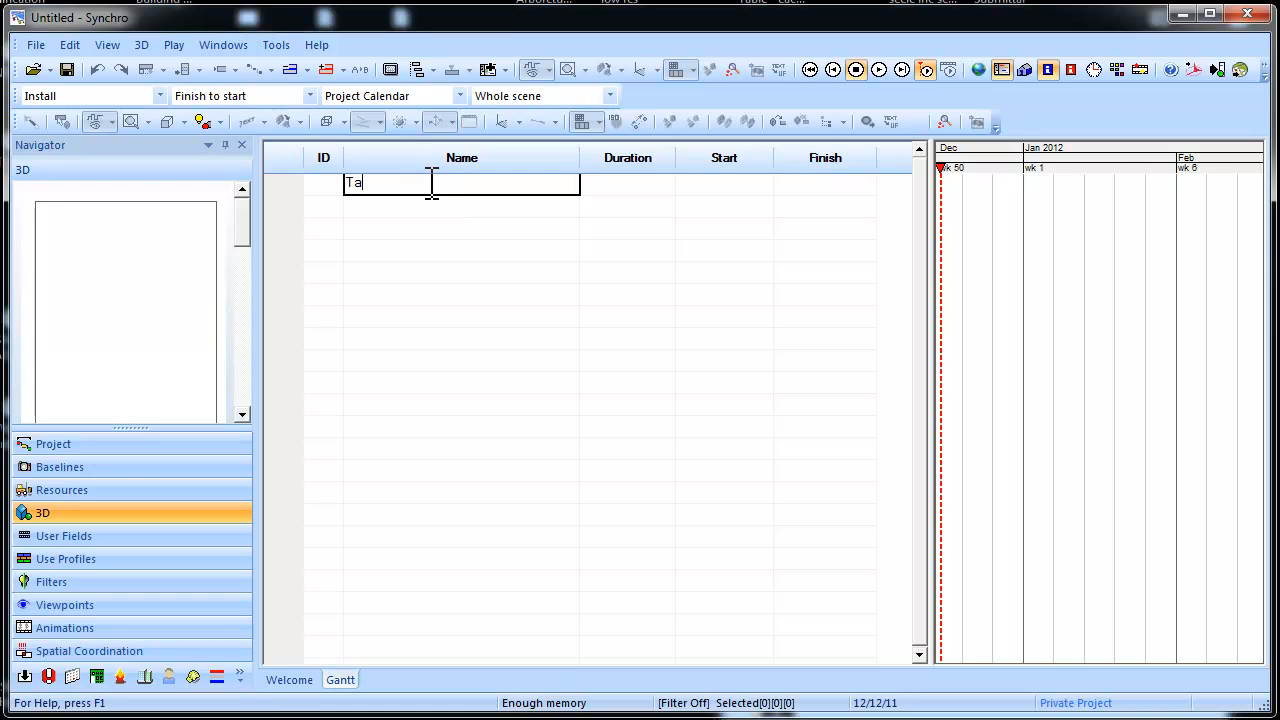
text(sk 1)
key(Return)
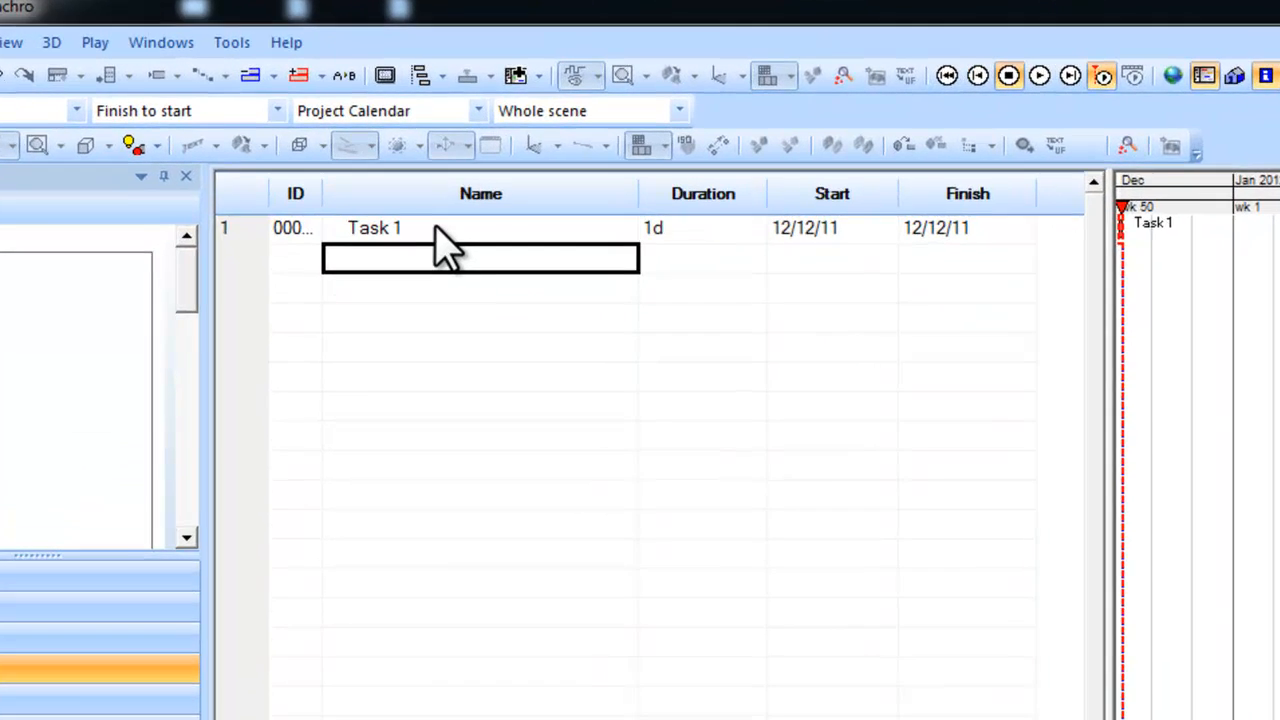
click(532, 186)
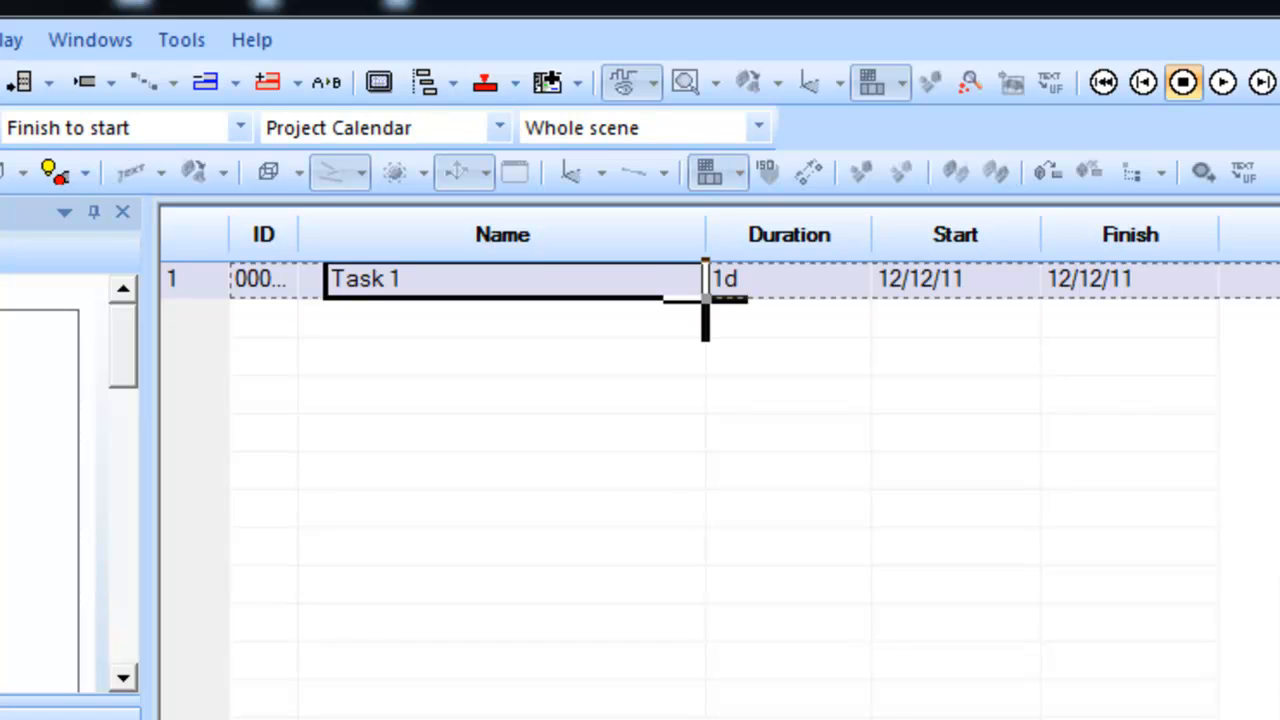
drag(705, 298, 682, 660)
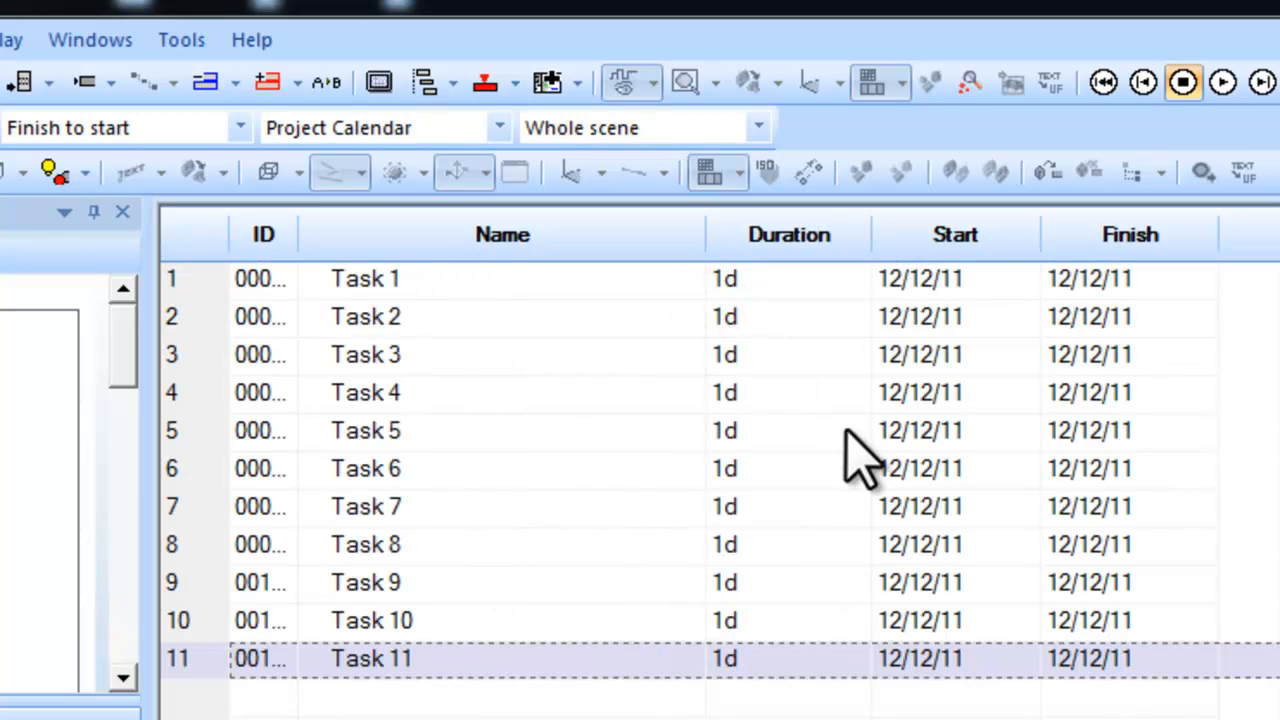
Set the duration of Task 1 to 5 days and copy it down through Task 11.
click(786, 280)
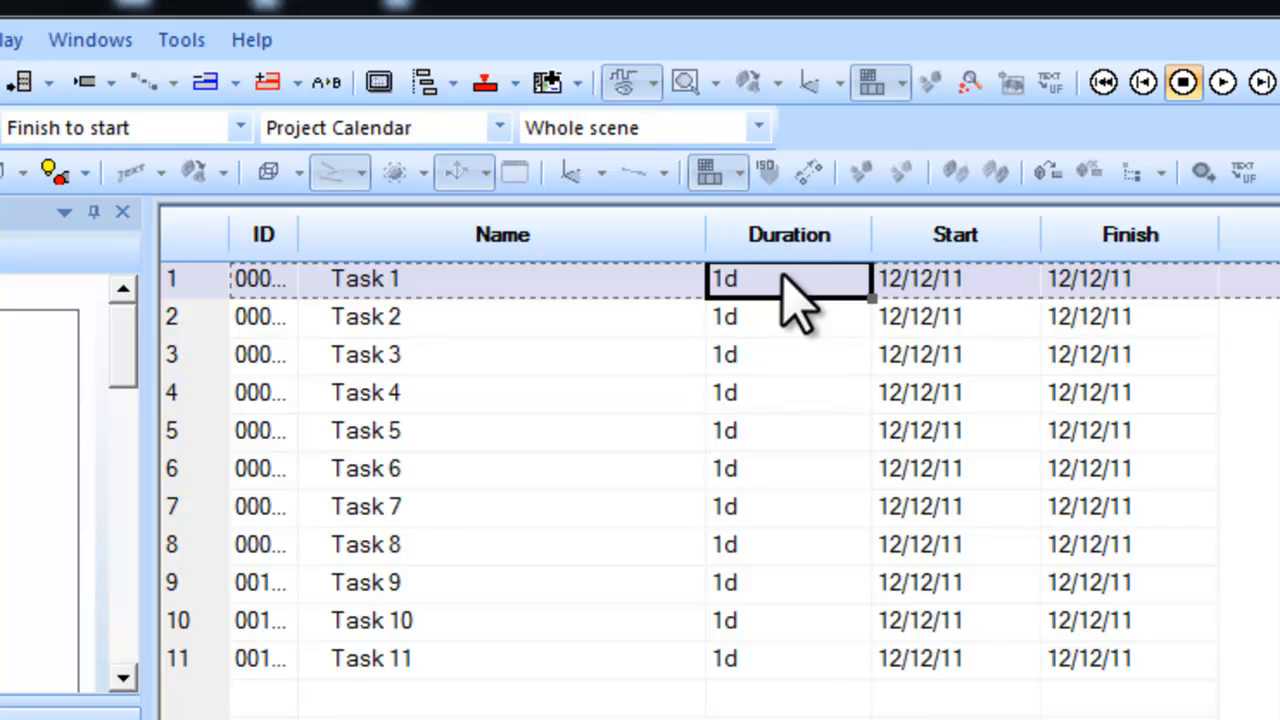
text(5)
click(789, 322)
click(778, 269)
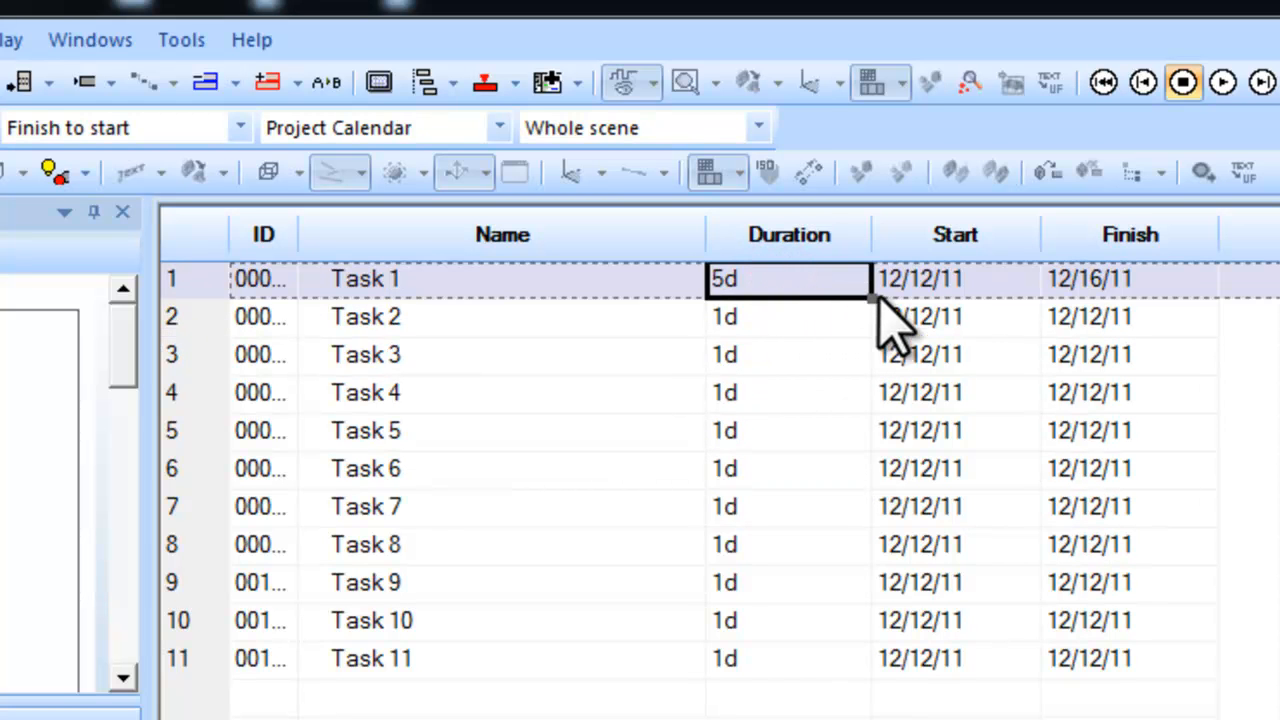
drag(872, 298, 858, 659)
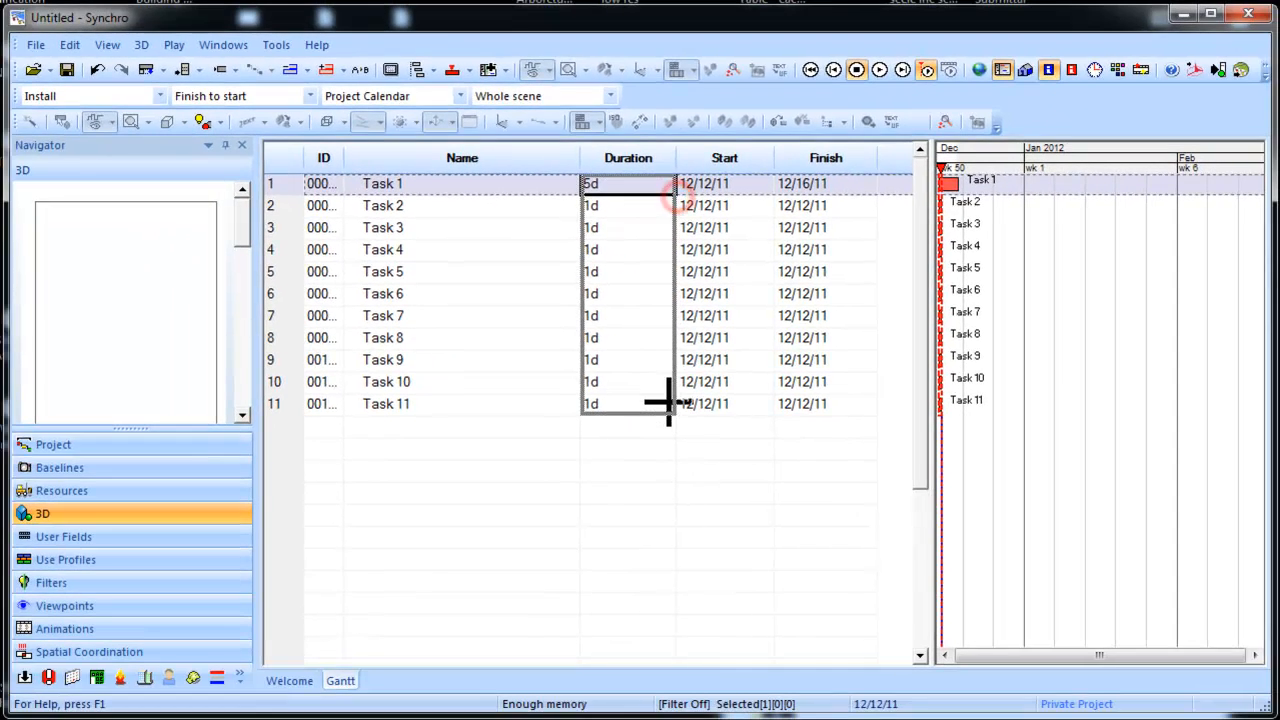
drag(668, 402, 668, 404)
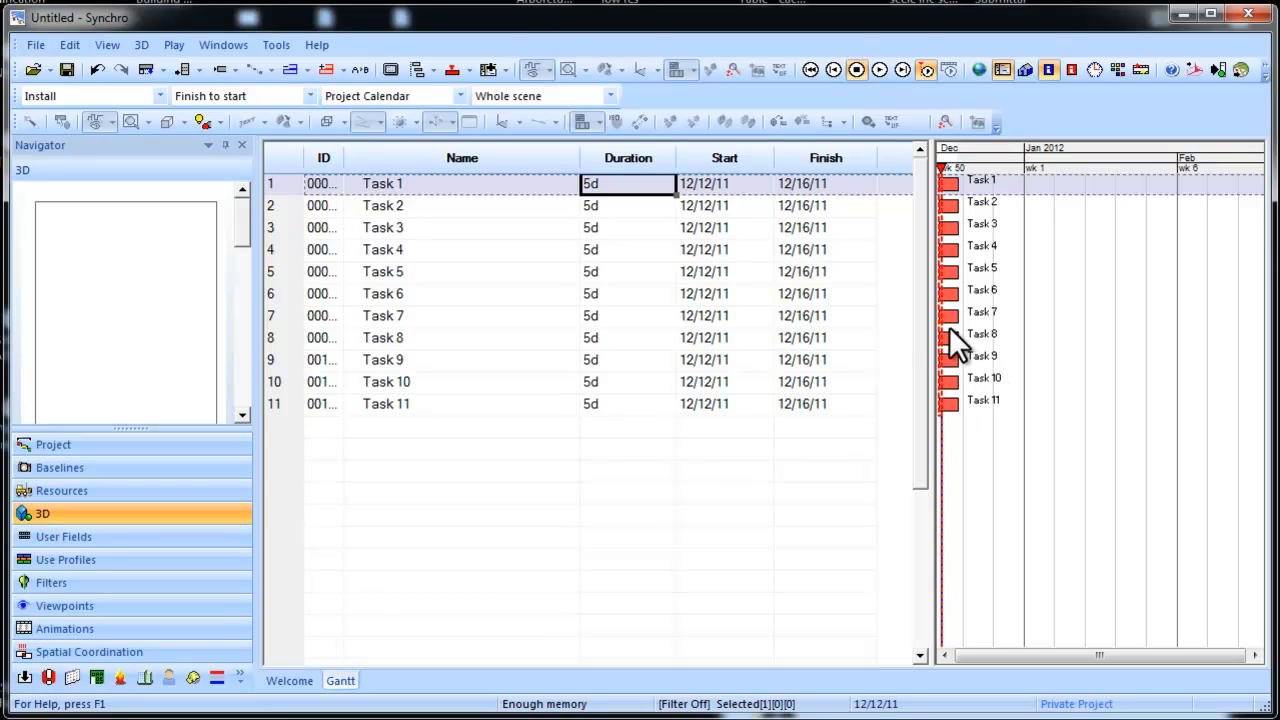
Enlarge the Gantt chart area and examine the task bars at different timeline scales.
drag(931, 337, 1022, 355)
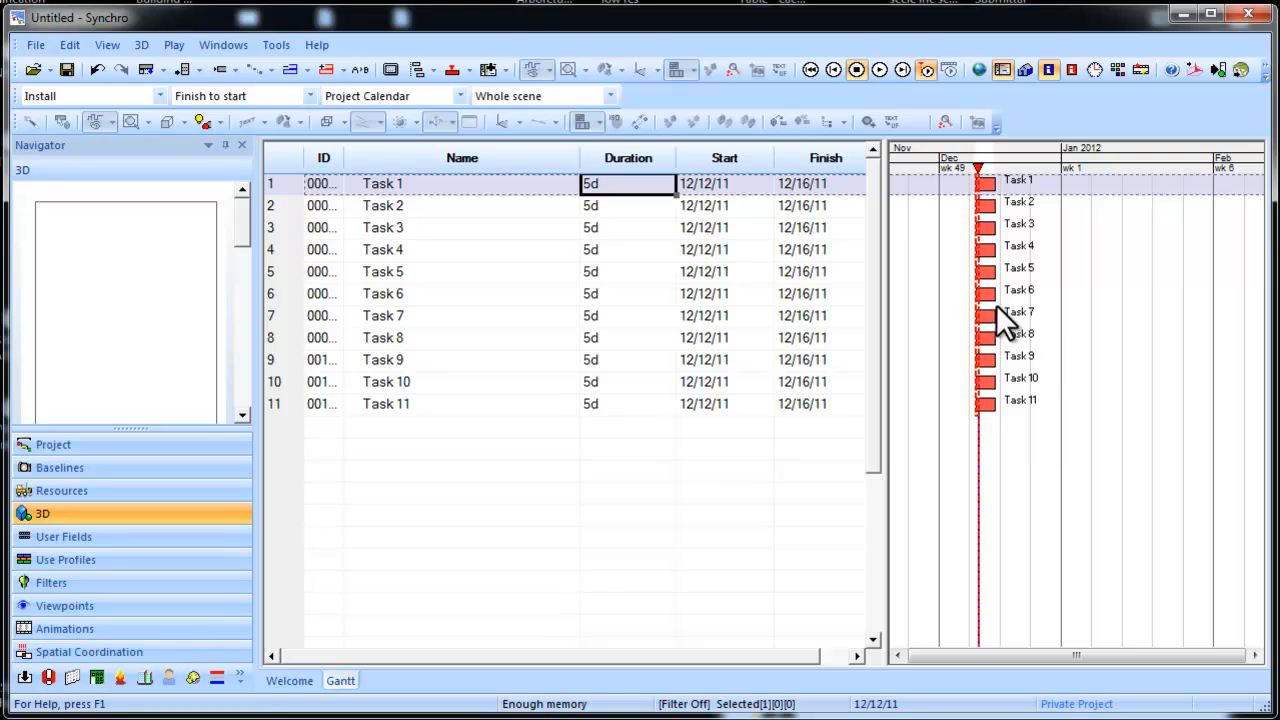
drag(990, 284, 997, 378)
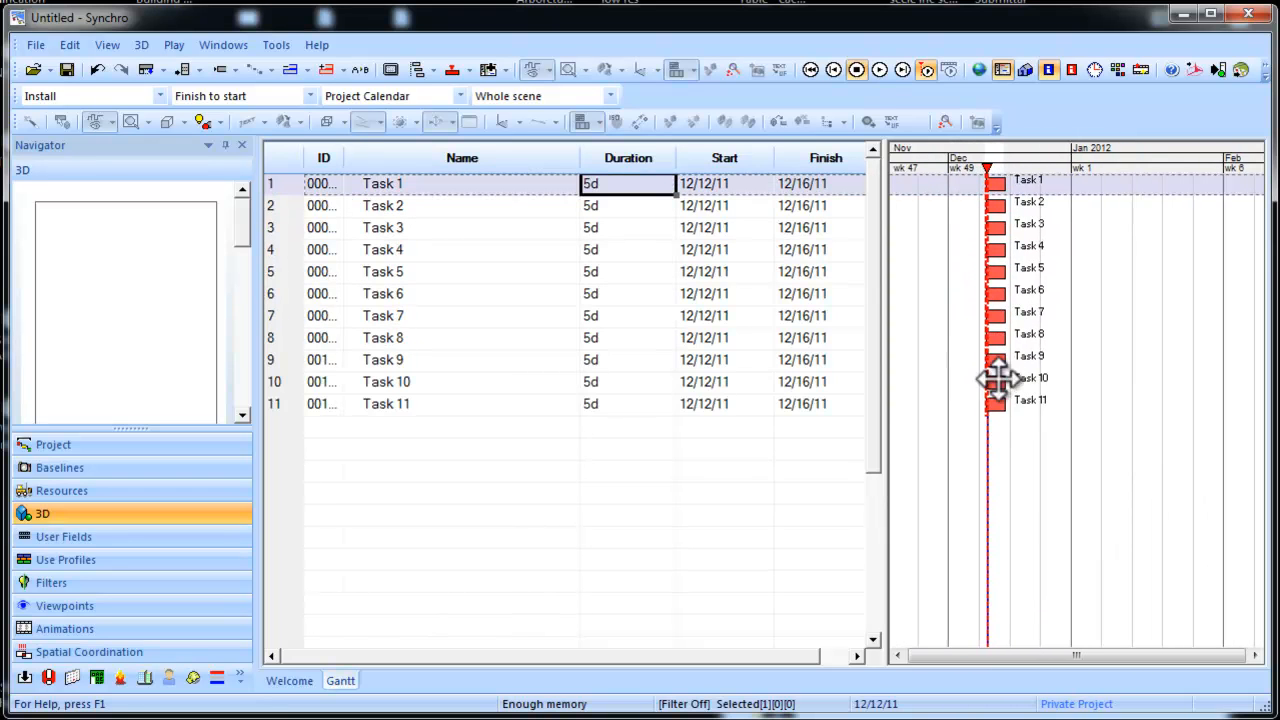
scroll(955, 300, up, 4)
scroll(1057, 291, up, 7)
scroll(1008, 254, down, 3)
scroll(1008, 254, down, 5)
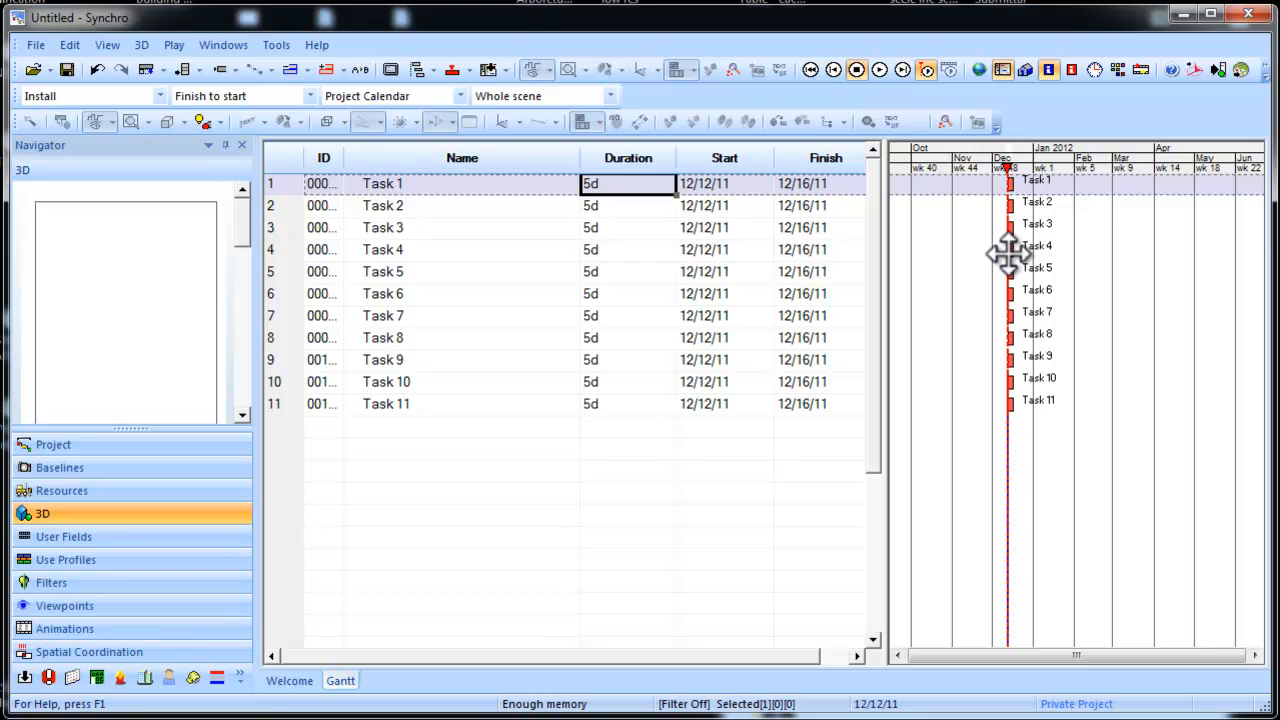
scroll(1008, 254, up, 6)
scroll(998, 252, up, 1)
scroll(998, 252, down, 2)
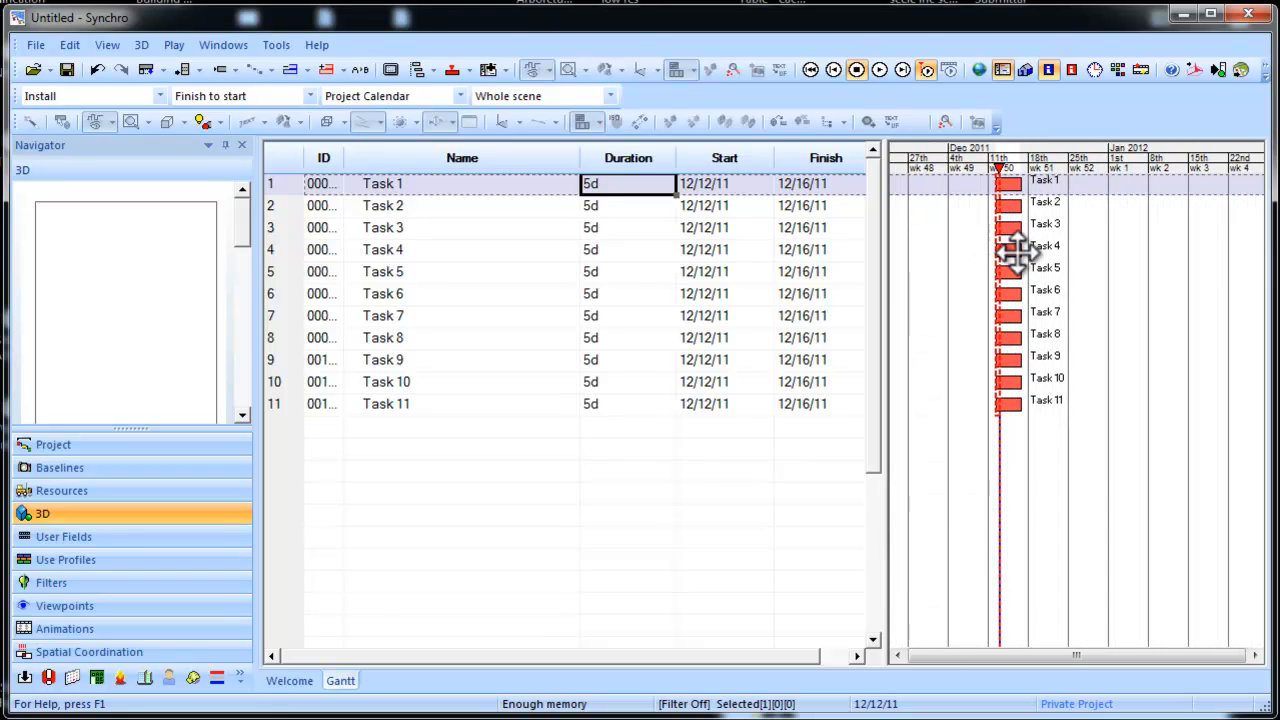
scroll(1018, 254, down, 1)
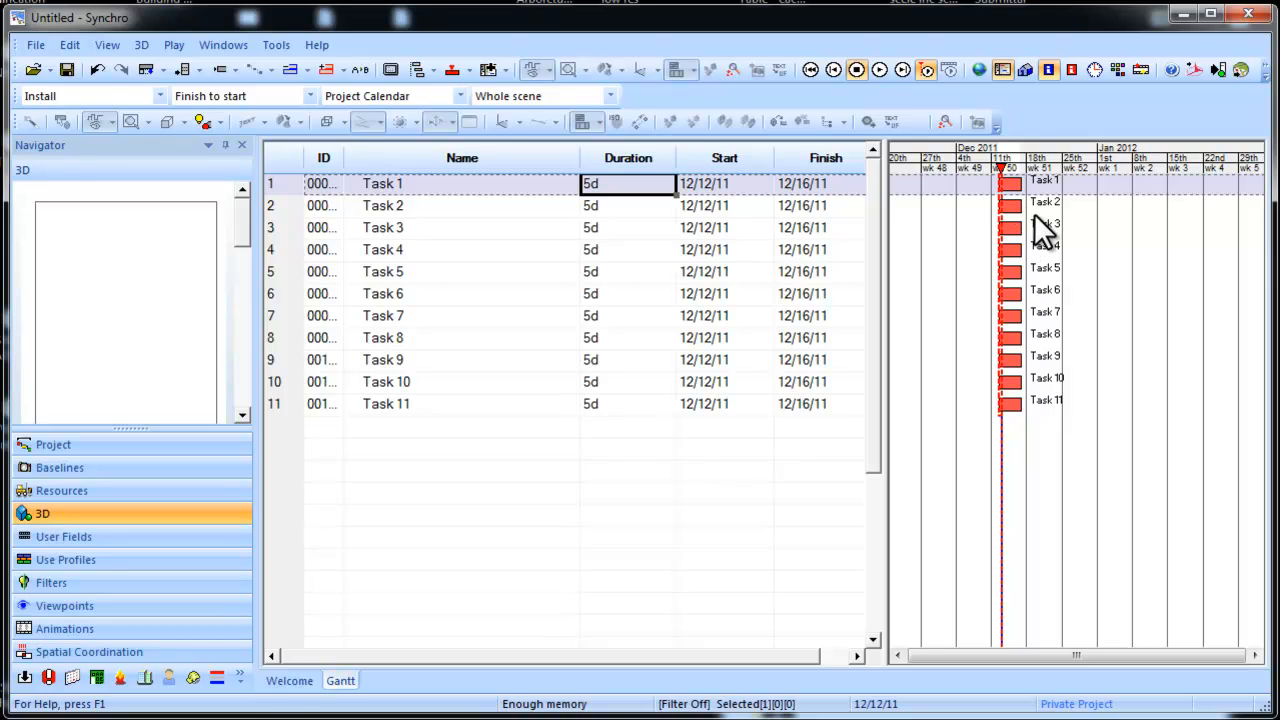
Link Task 1 through Task 7 as a chain and reschedule the project.
click(962, 209)
click(956, 182)
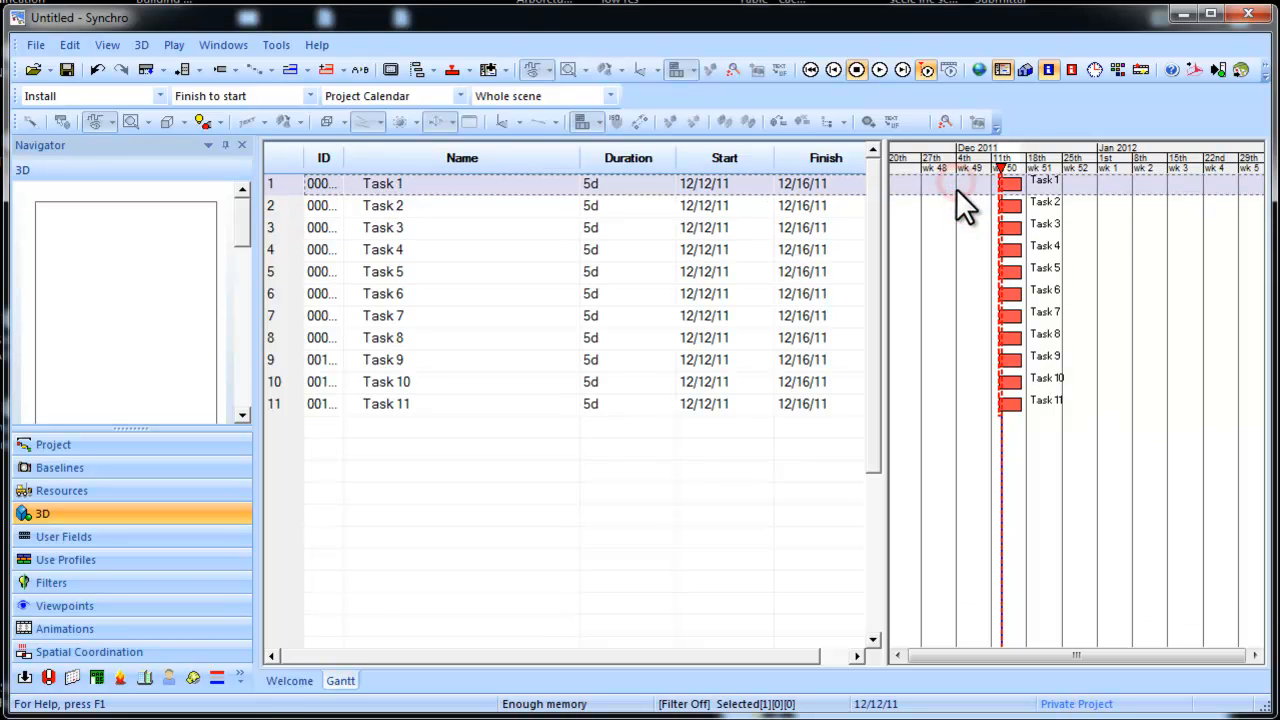
shift+click(972, 318)
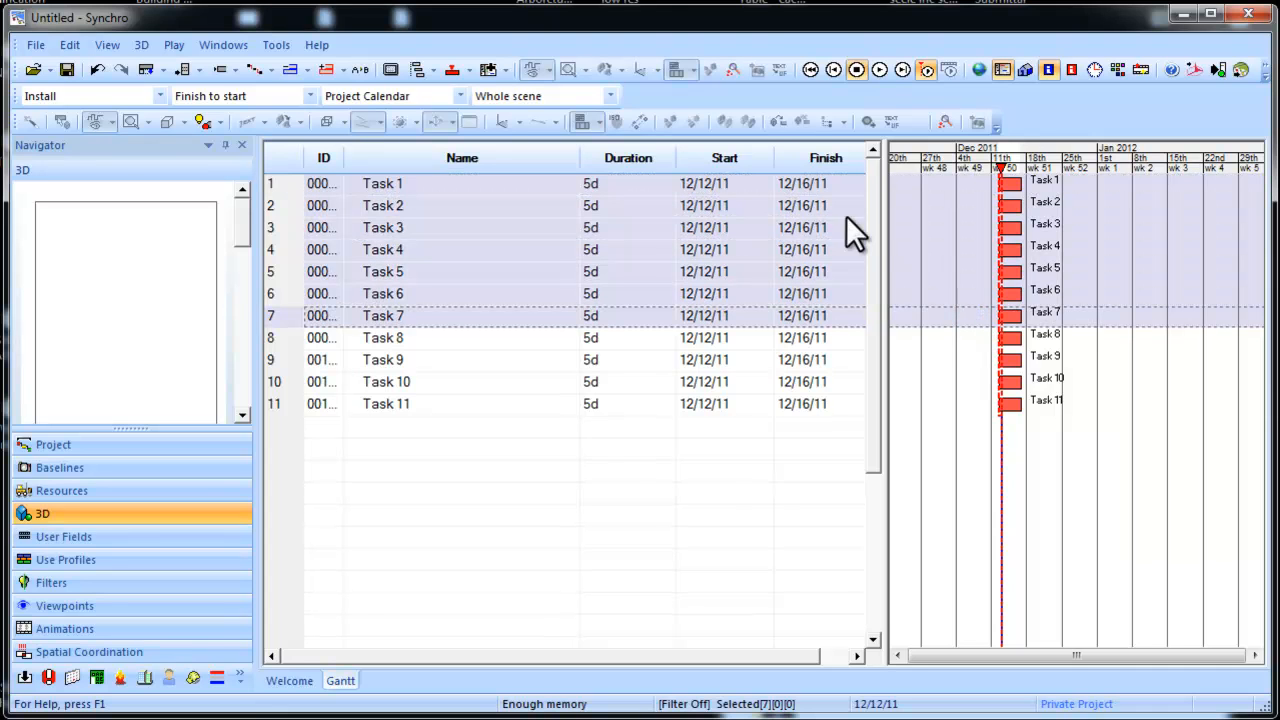
click(271, 69)
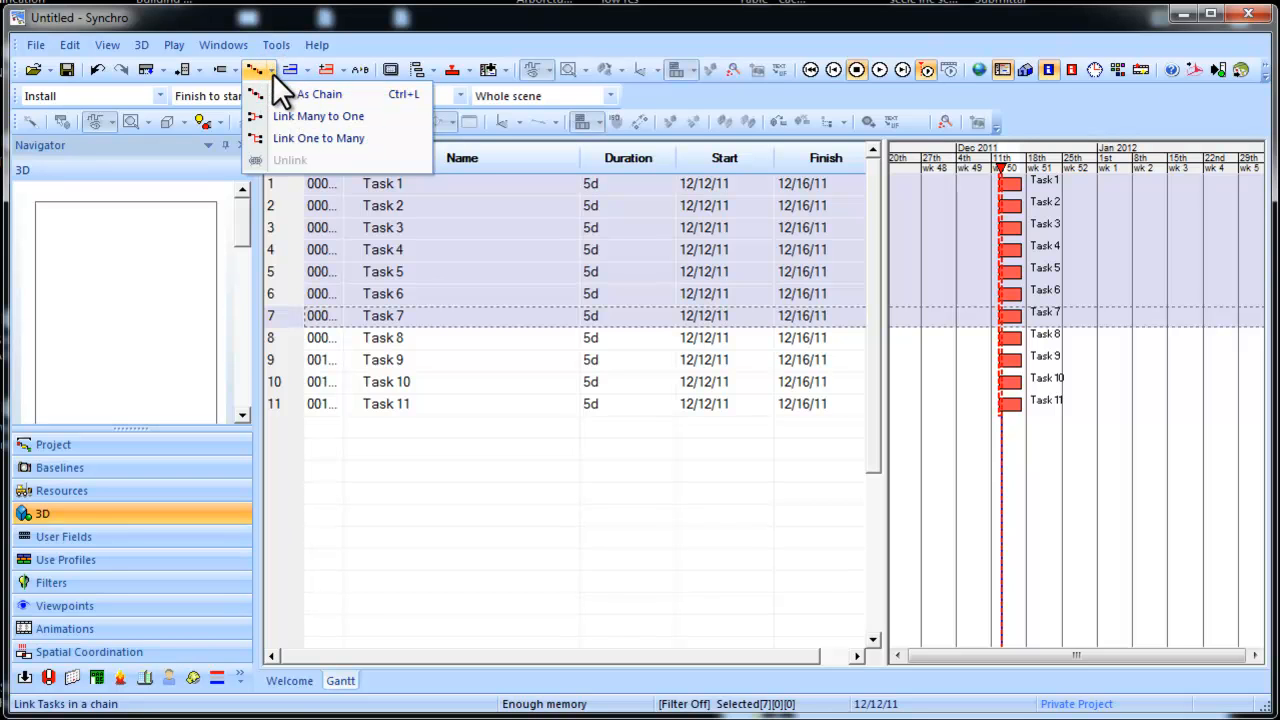
click(272, 74)
click(270, 69)
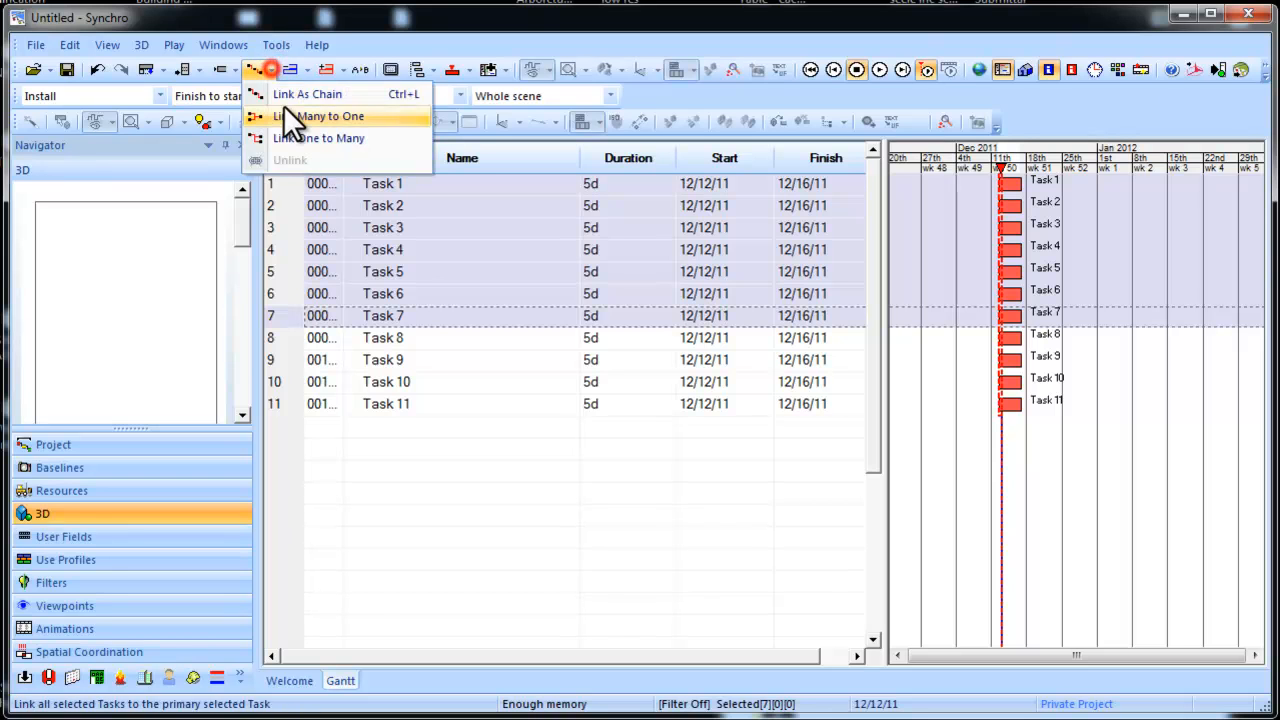
click(287, 96)
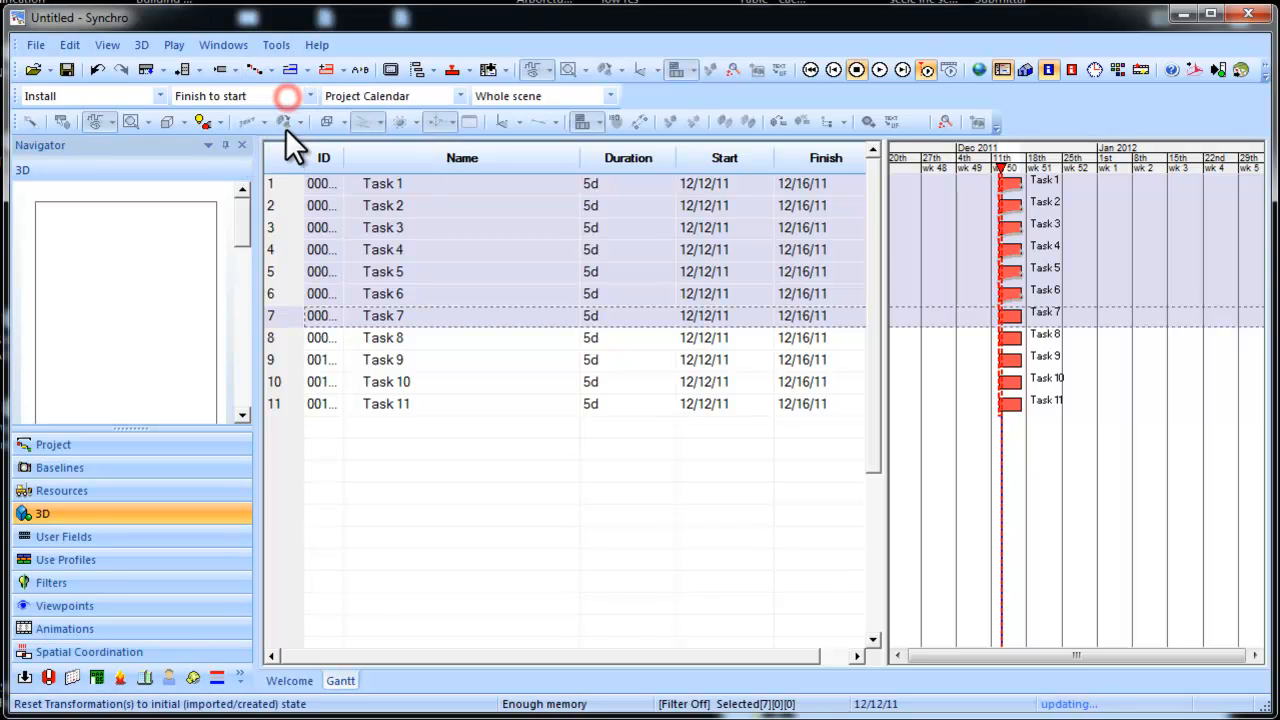
click(270, 44)
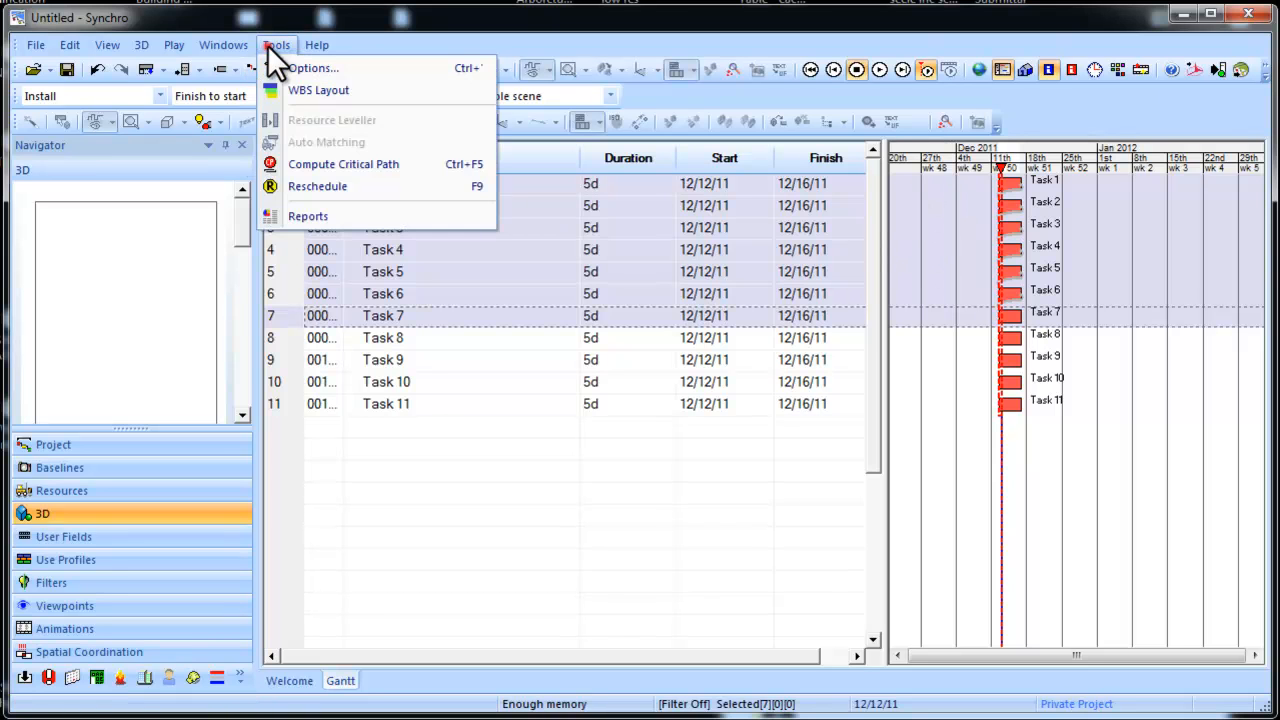
click(331, 186)
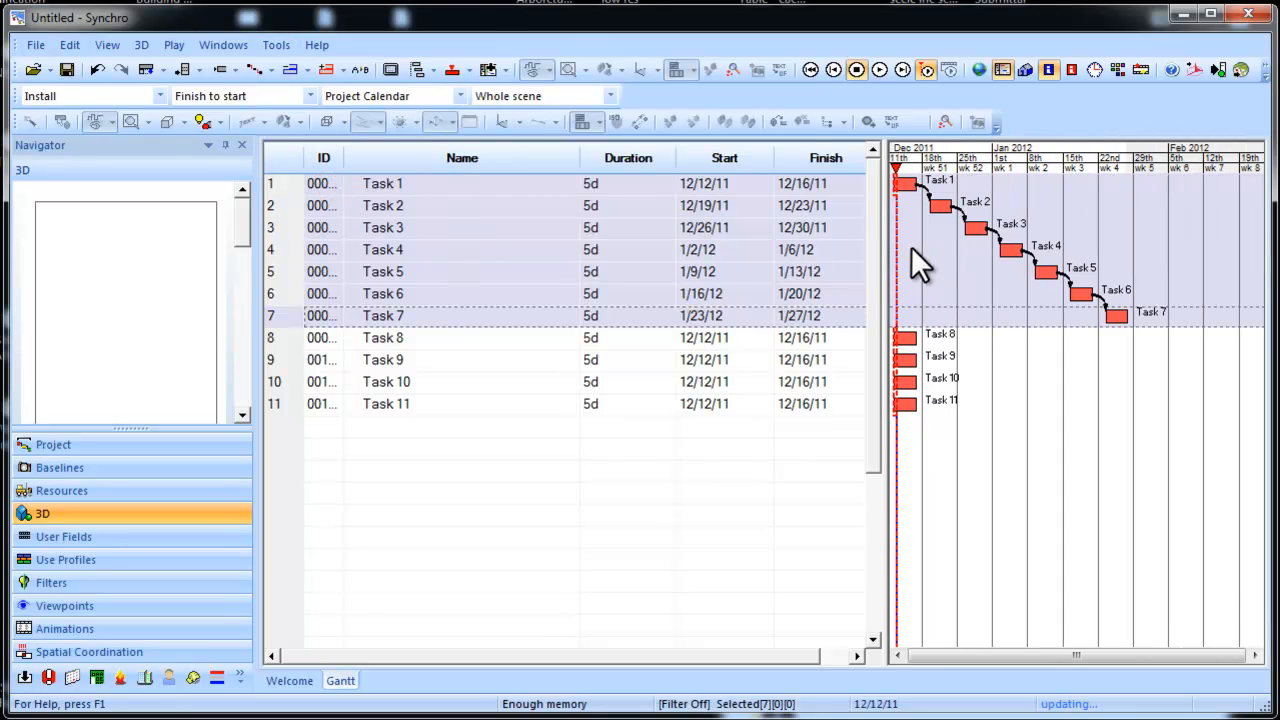
Examine the linked task bars on the timeline and review the available link types, keeping Finish to start.
click(936, 271)
scroll(936, 271, down, 3)
middle_drag(936, 271, 977, 279)
scroll(972, 256, up, 5)
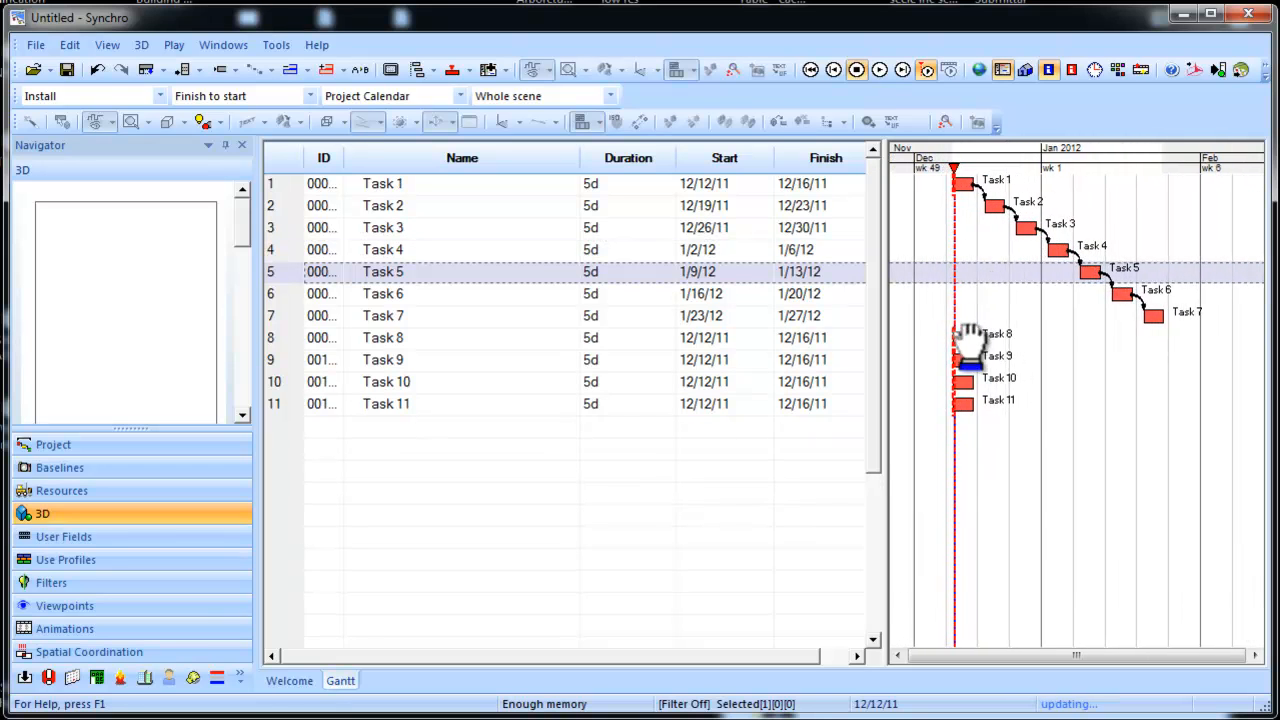
scroll(971, 343, down, 1)
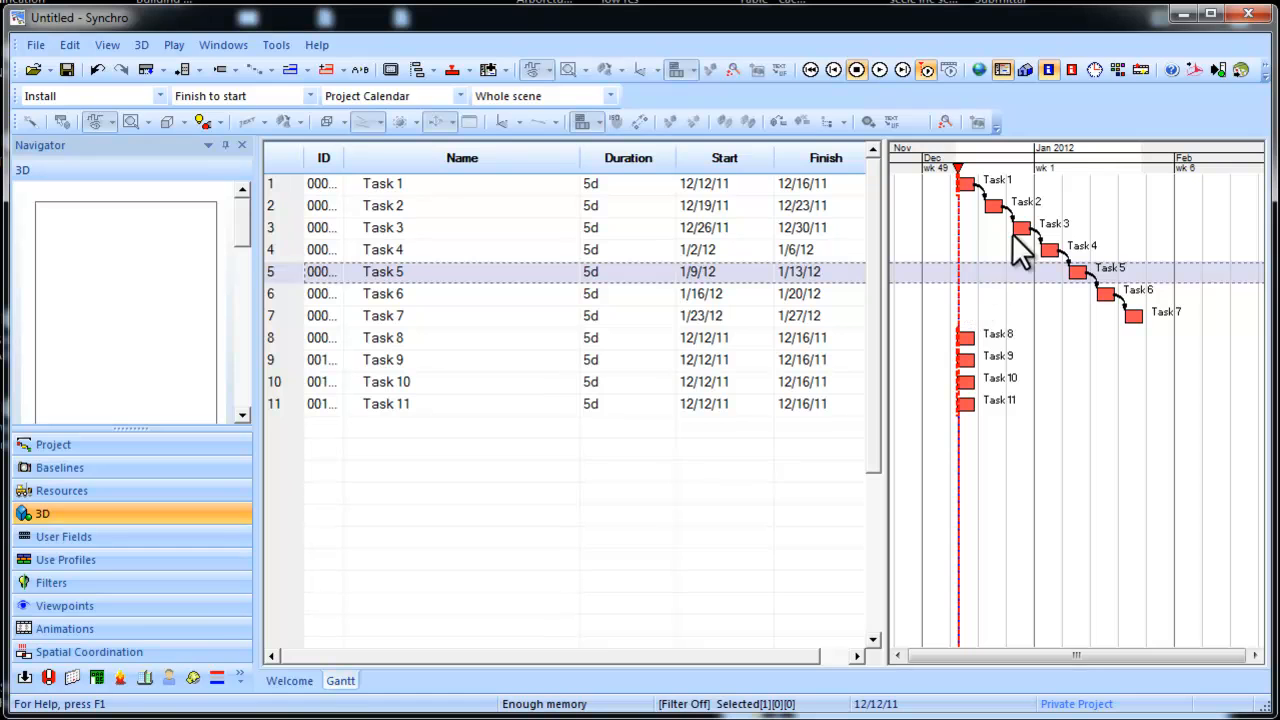
click(315, 96)
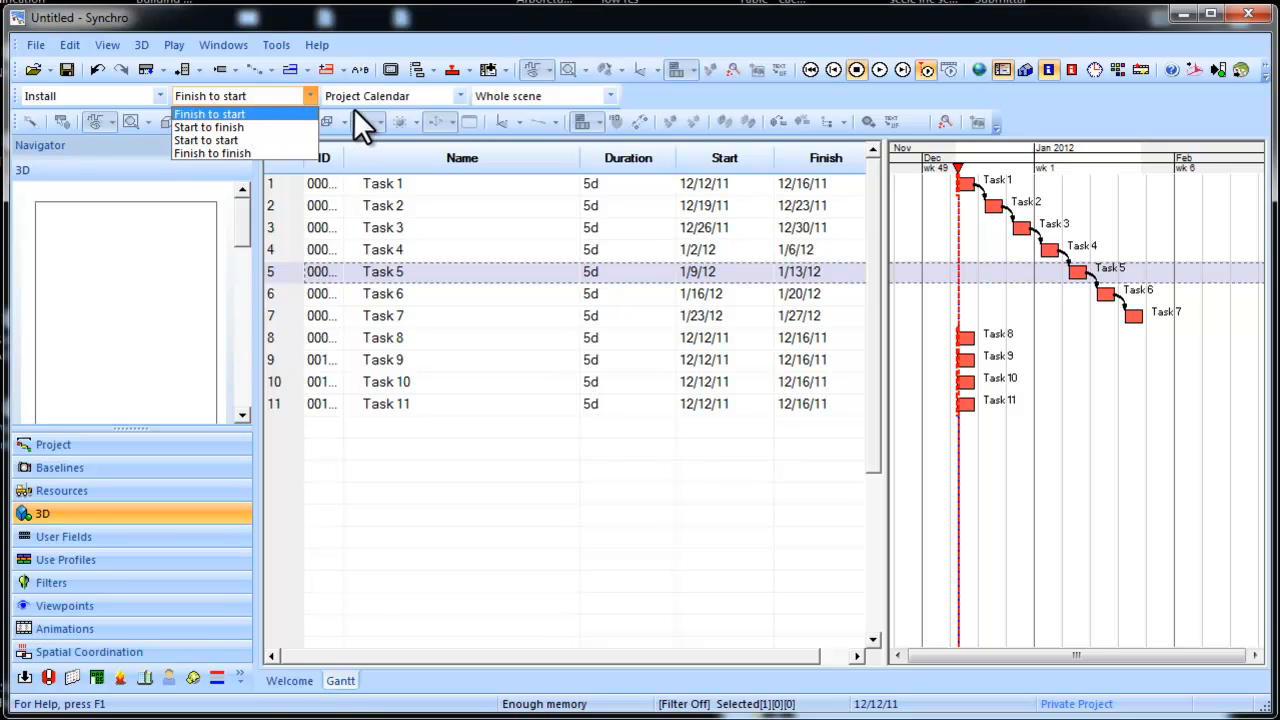
click(241, 110)
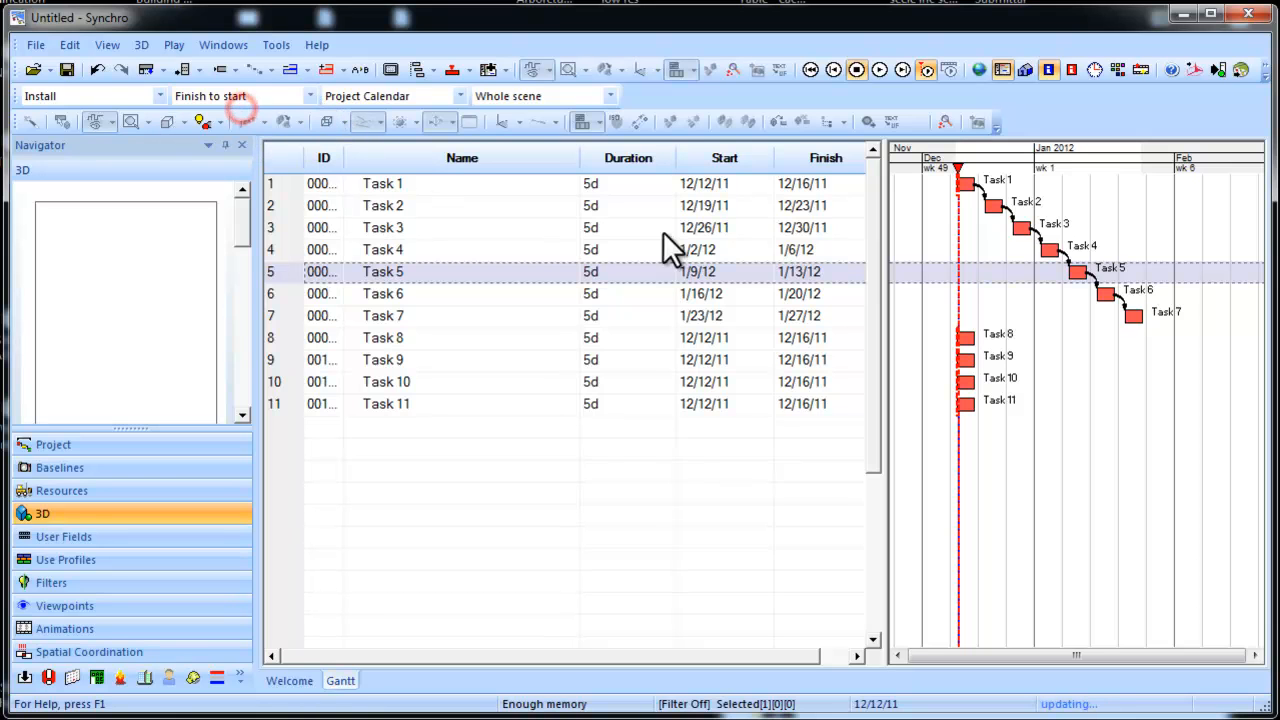
Widen the task table area beside the Gantt chart and narrow the Finish column.
drag(880, 220, 946, 221)
drag(875, 162, 853, 176)
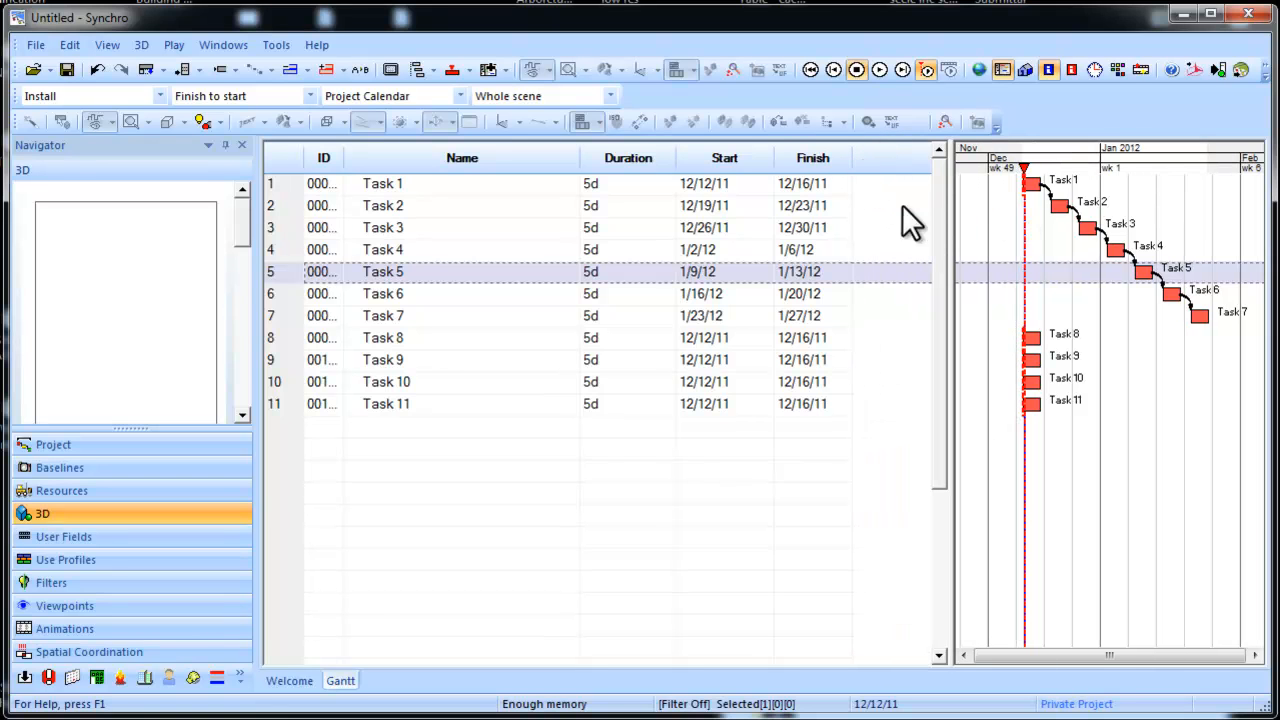
drag(953, 241, 962, 242)
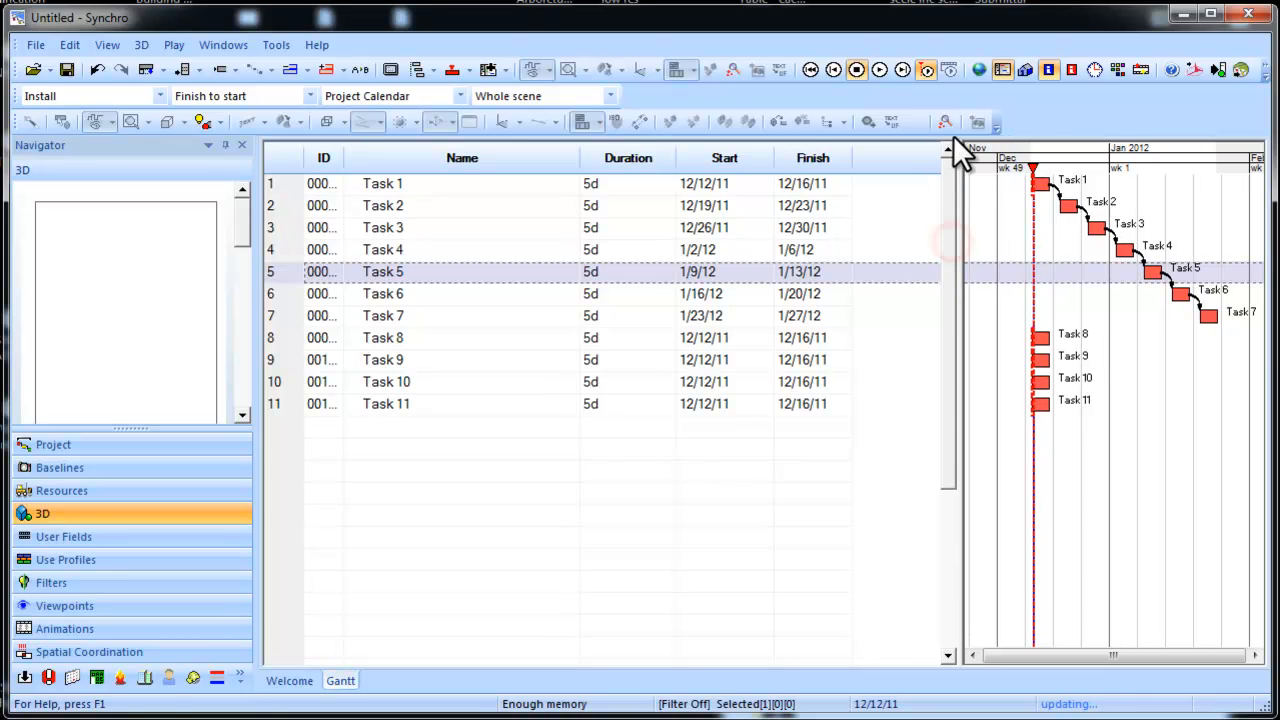
Show the Task Properties for Task 5 and expand the General section.
click(1070, 73)
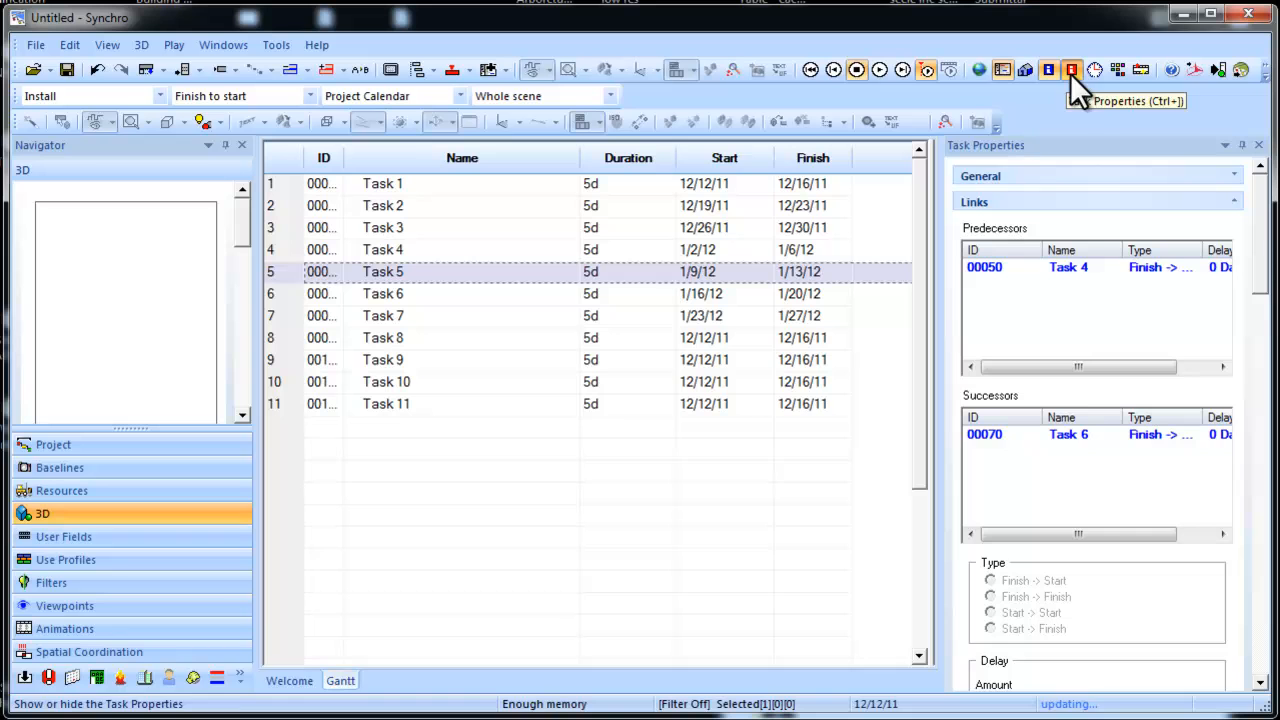
click(978, 178)
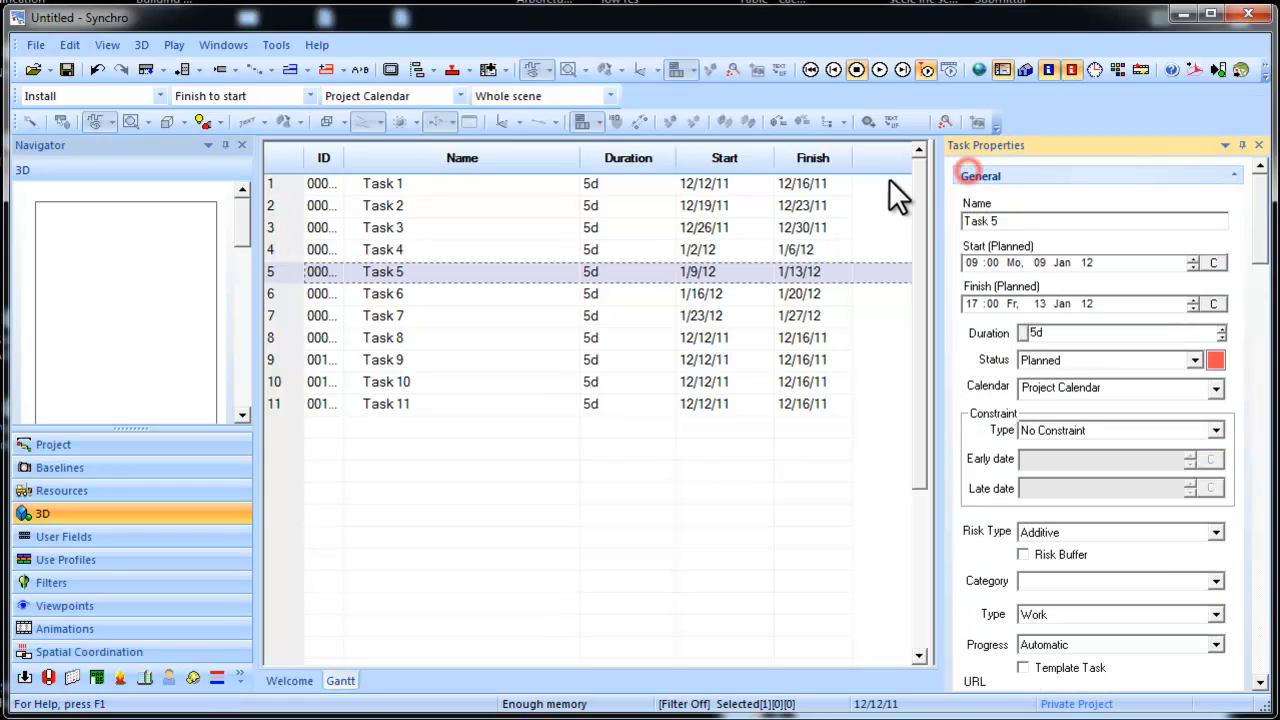
Close the Navigator and enlarge the Gantt chart area, narrowing the Name column of the task table.
click(242, 145)
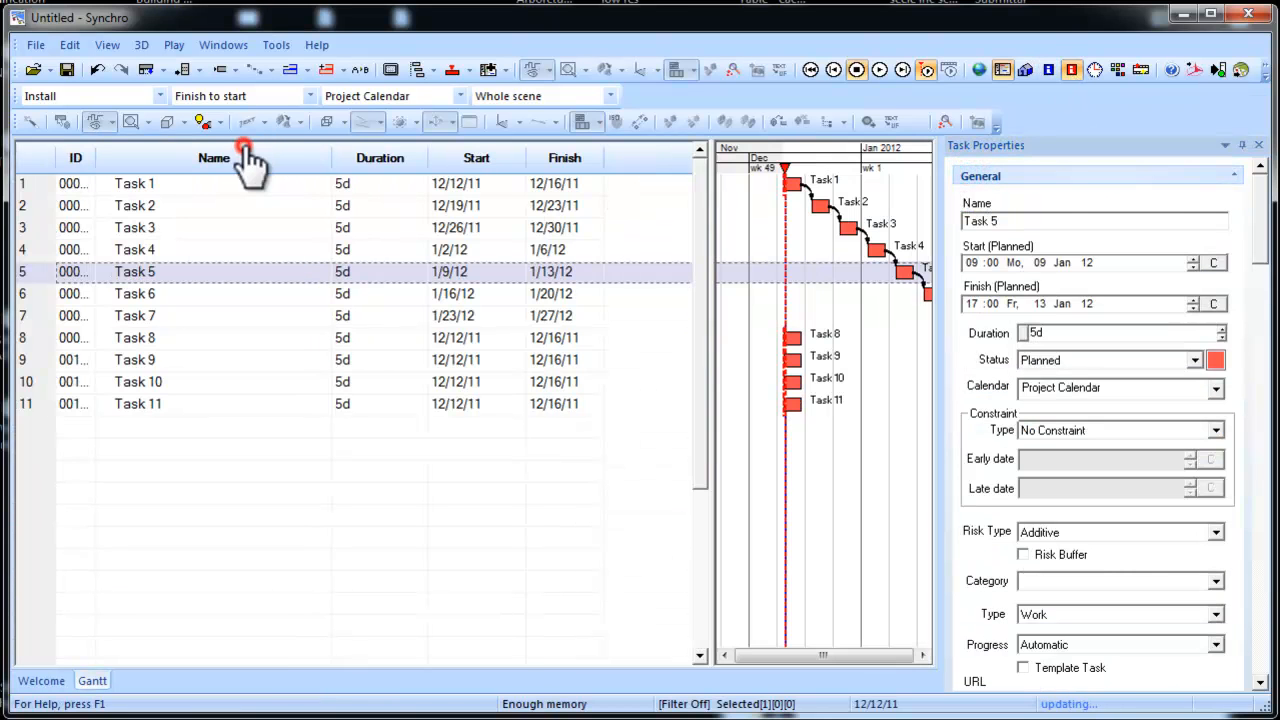
double_click(326, 160)
drag(714, 275, 582, 288)
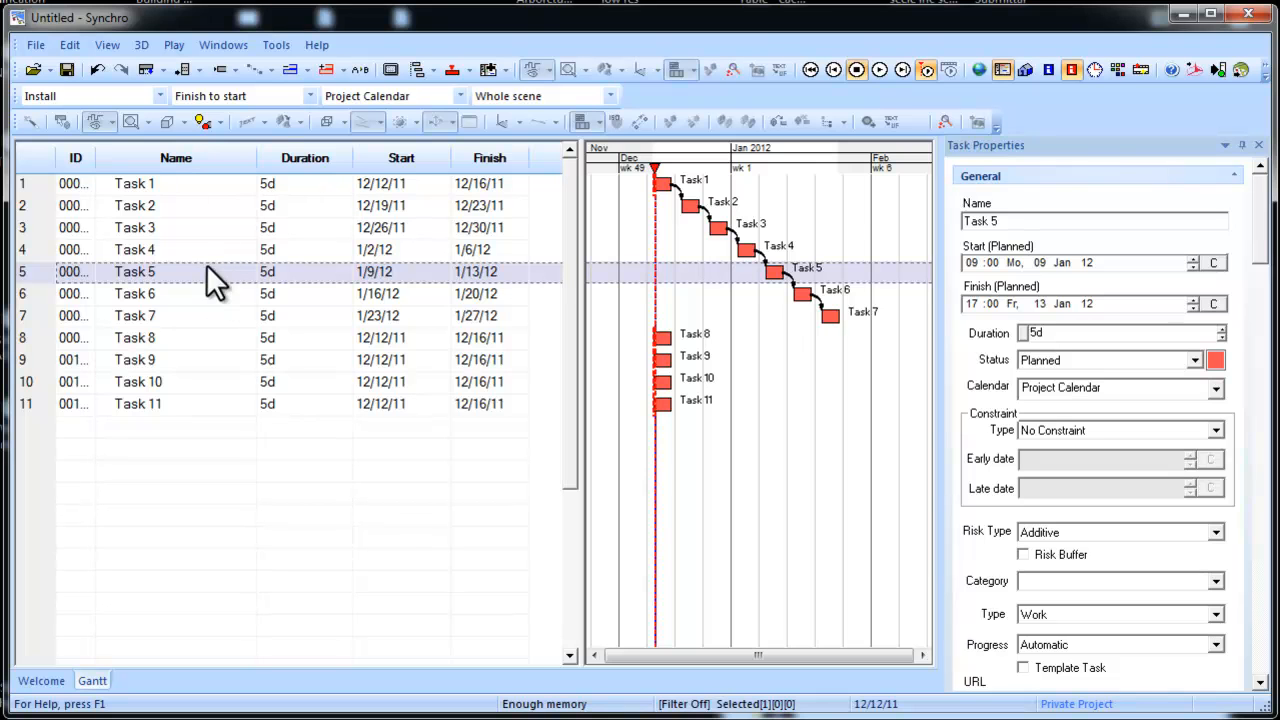
Collapse Task 5's General properties and change its link to successor Task 6 to Start -> Start.
click(976, 176)
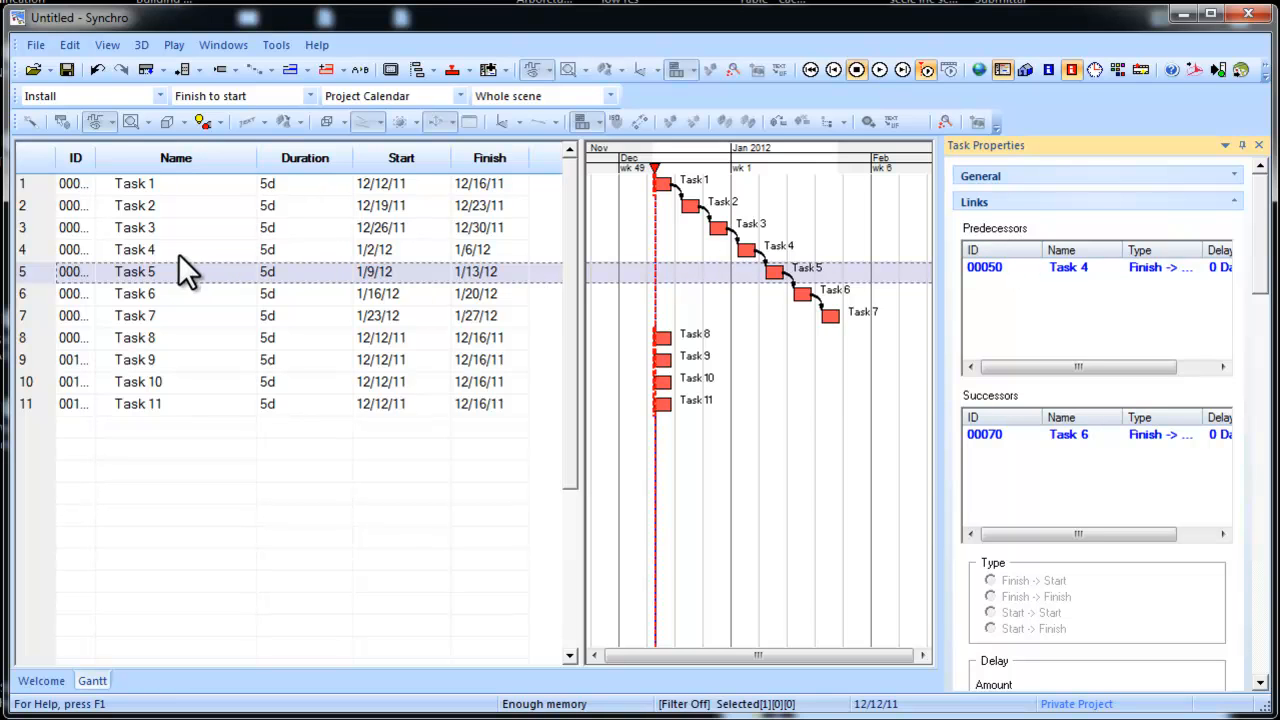
click(1042, 270)
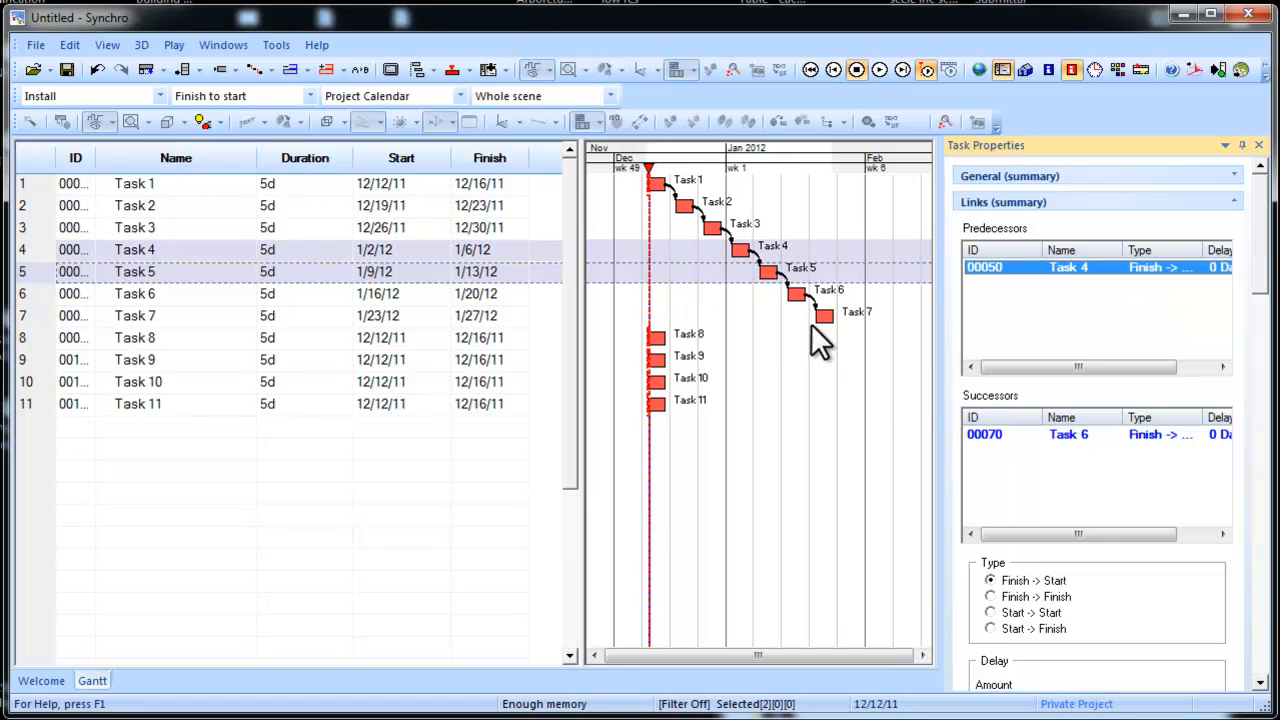
click(1054, 436)
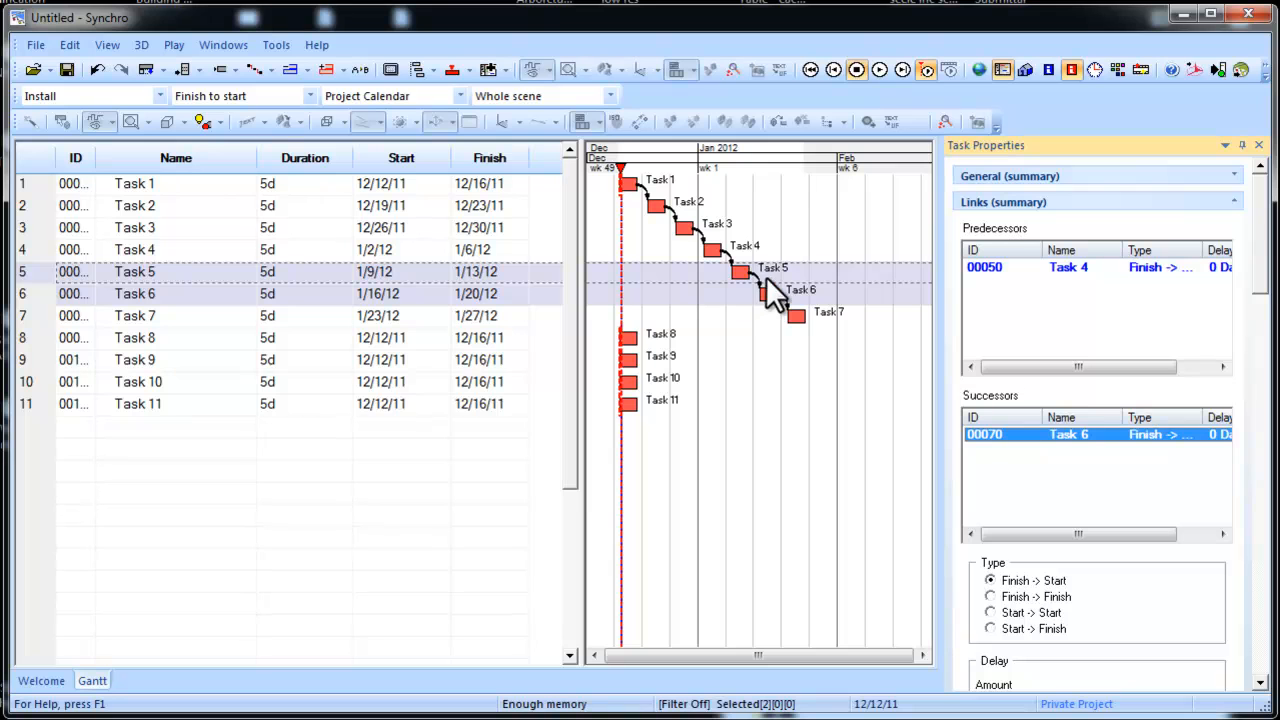
click(991, 613)
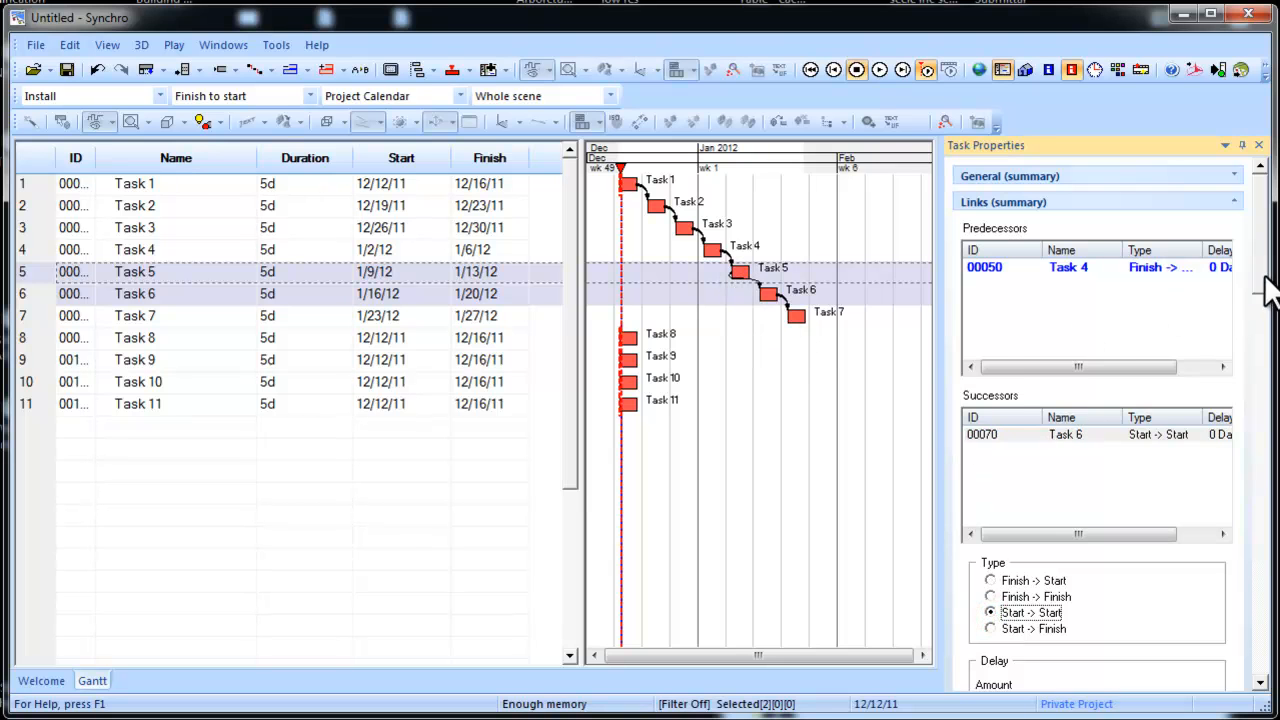
scroll(1262, 300, down, 3)
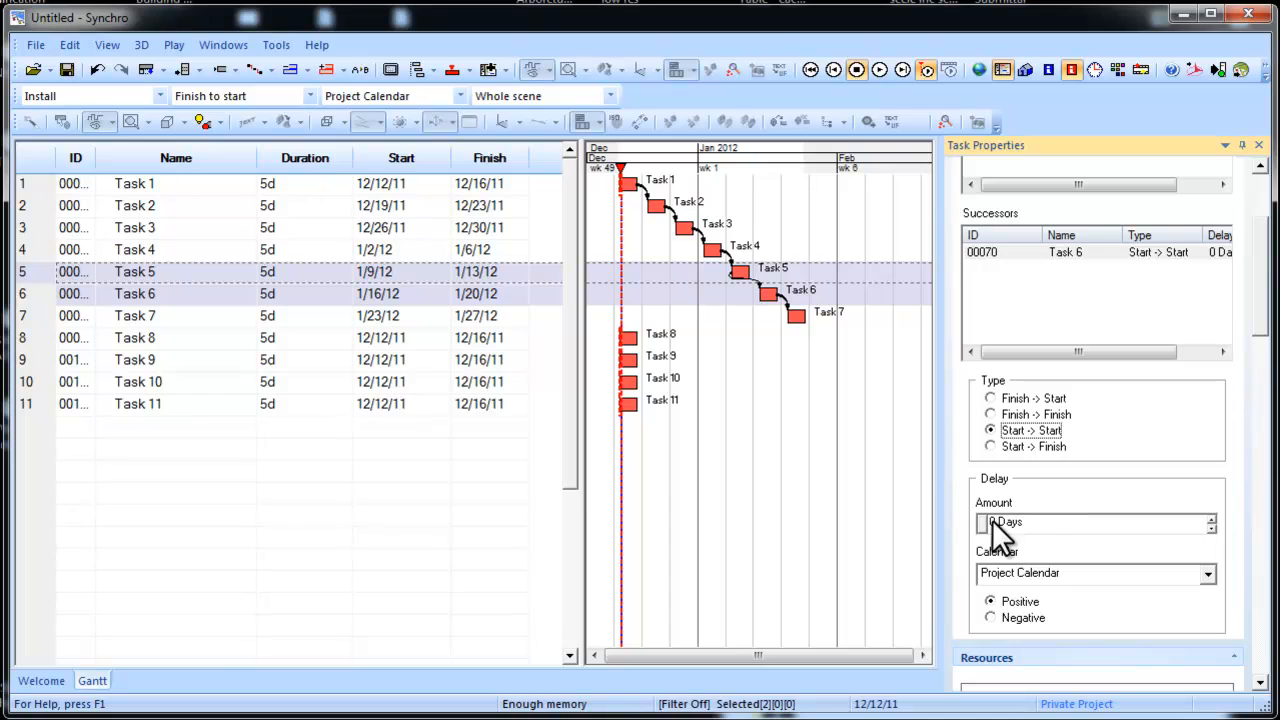
Show the 4D Scheduling toolbar and reschedule the tasks with the changed link.
right_click(363, 52)
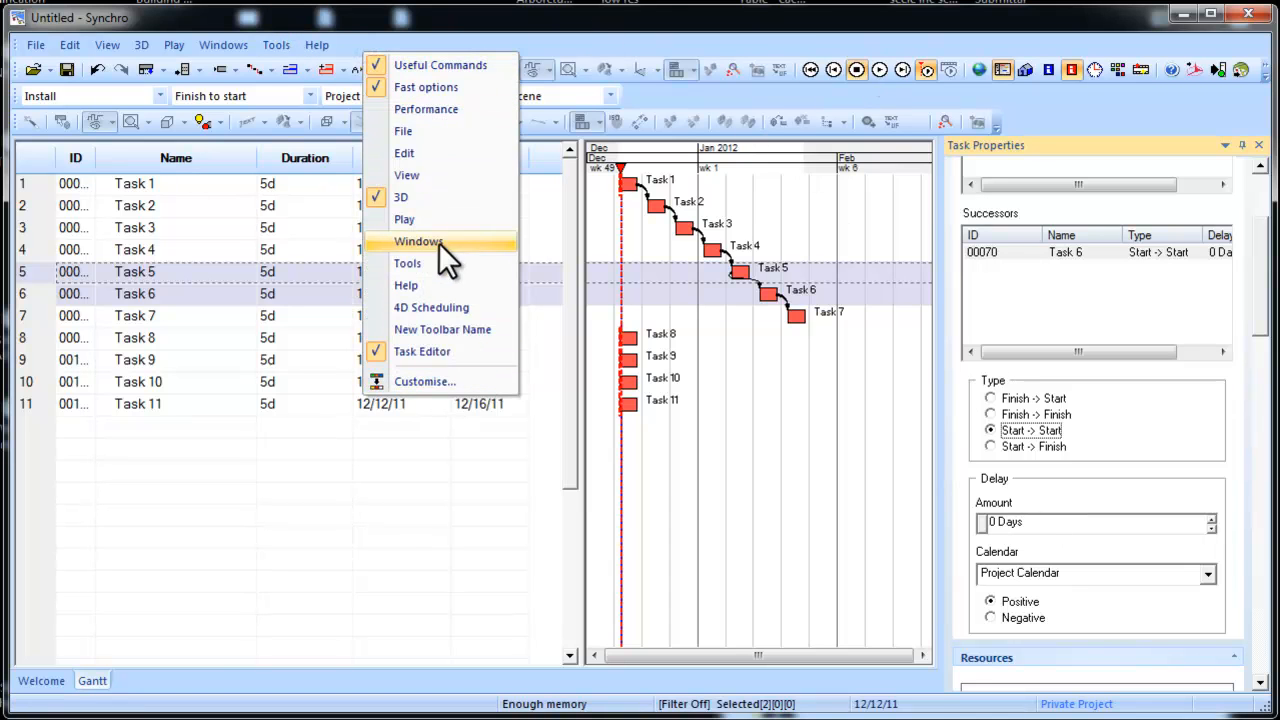
click(422, 264)
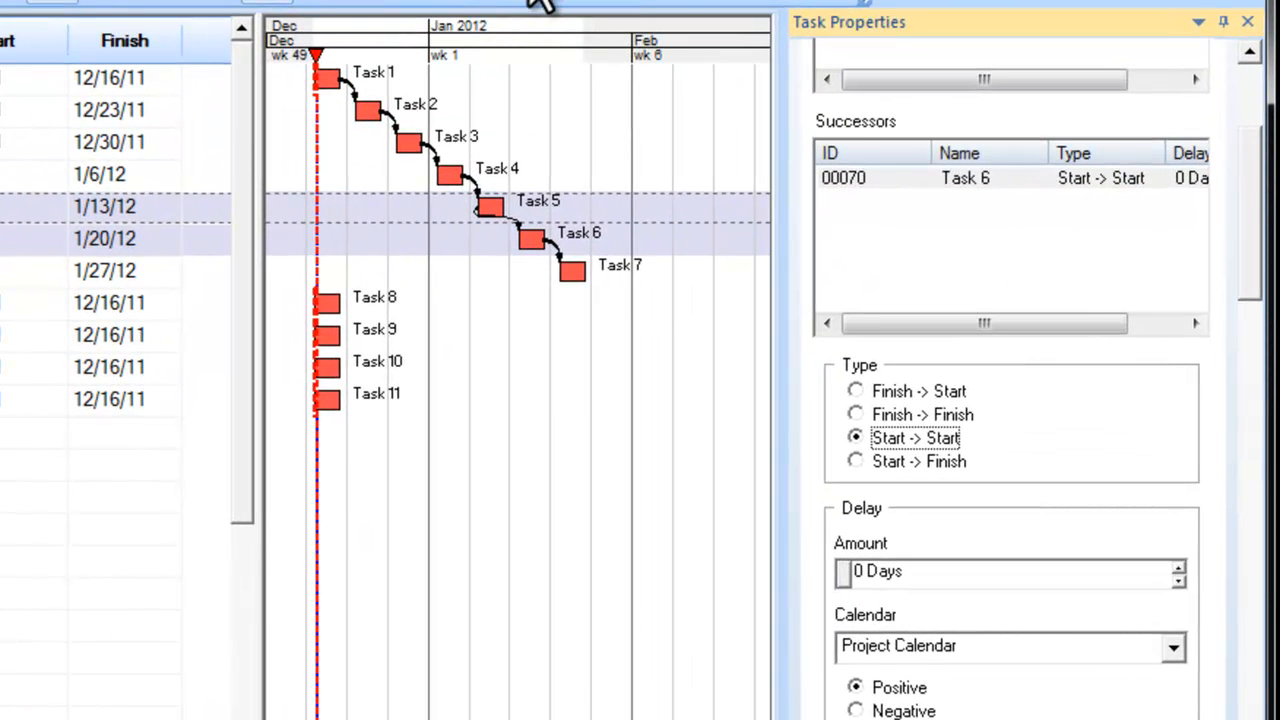
click(537, 1)
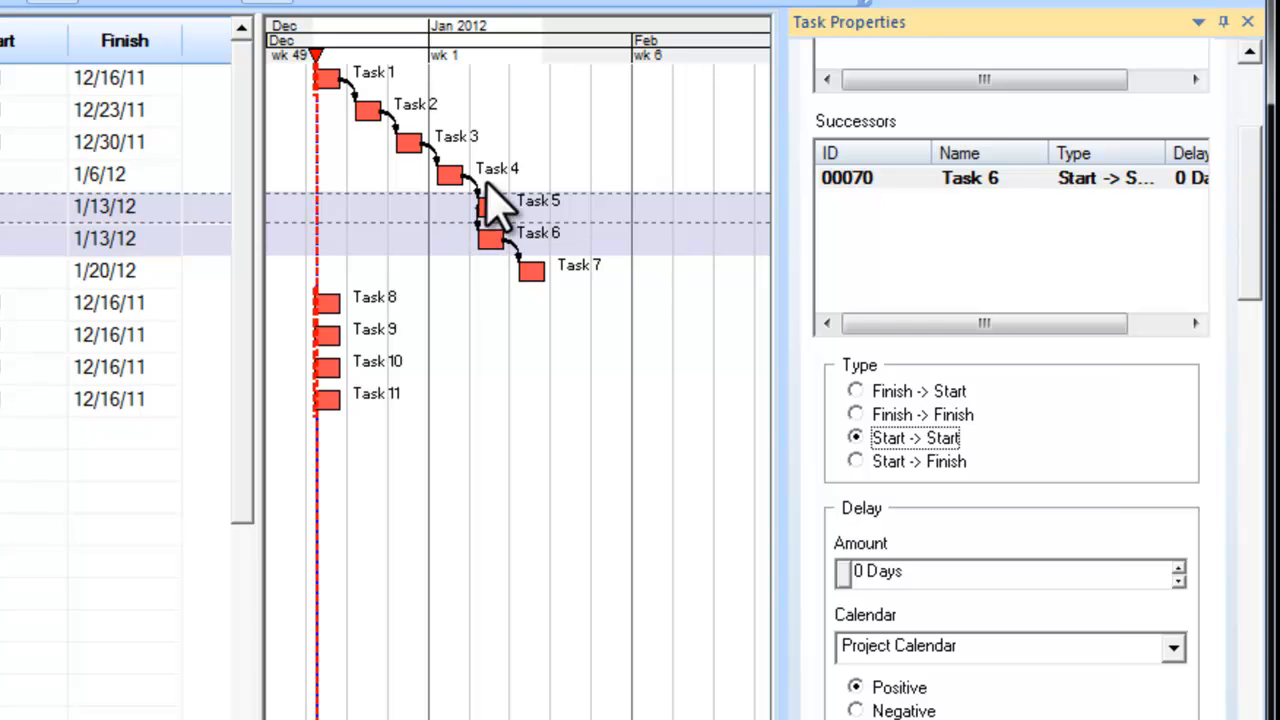
Set the delay of the Start -> Start link between Task 5 and Task 6 to 3d and reschedule the tasks.
click(880, 570)
text(2d)
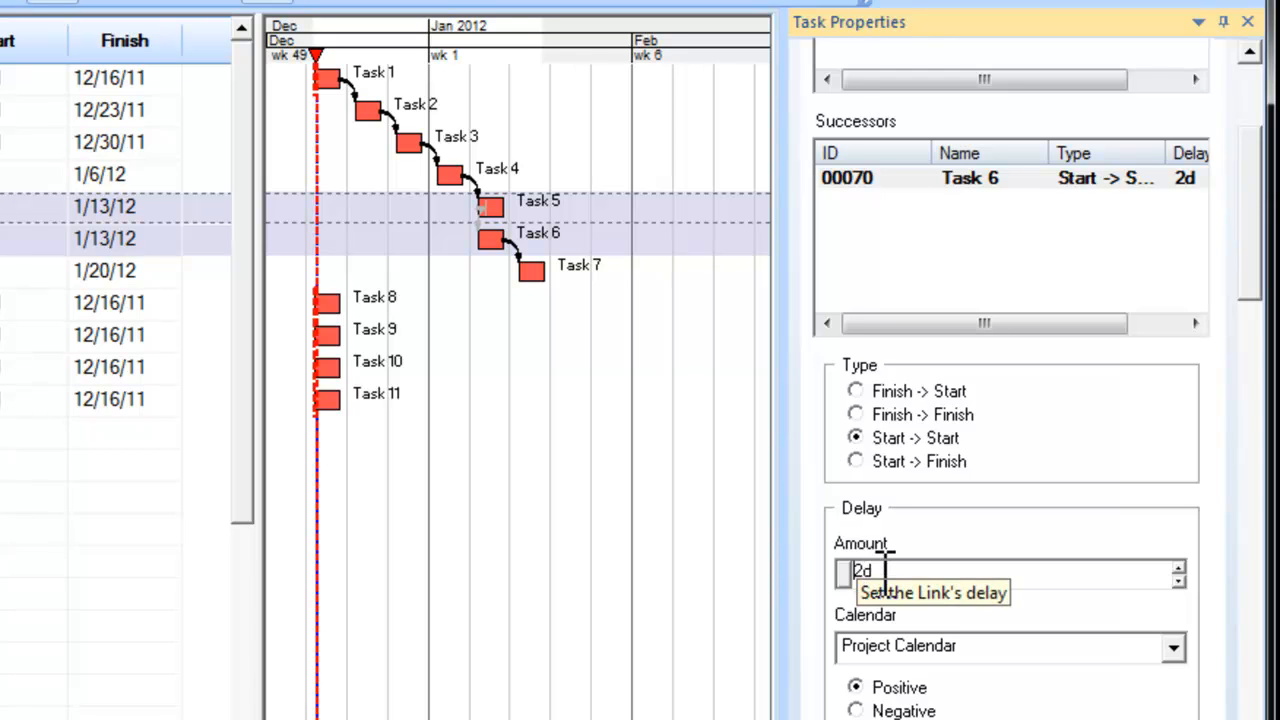
scroll(876, 567, down, 1)
scroll(876, 567, down, 1)
scroll(876, 567, up, 1)
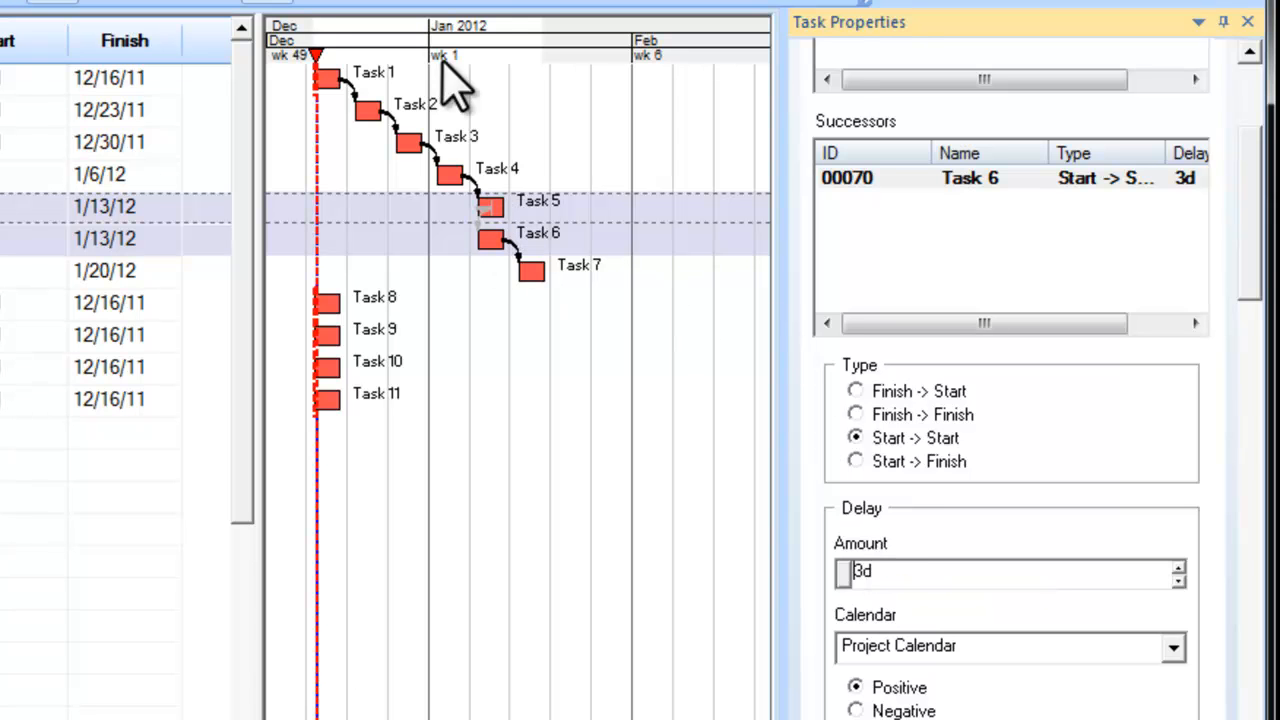
click(735, 90)
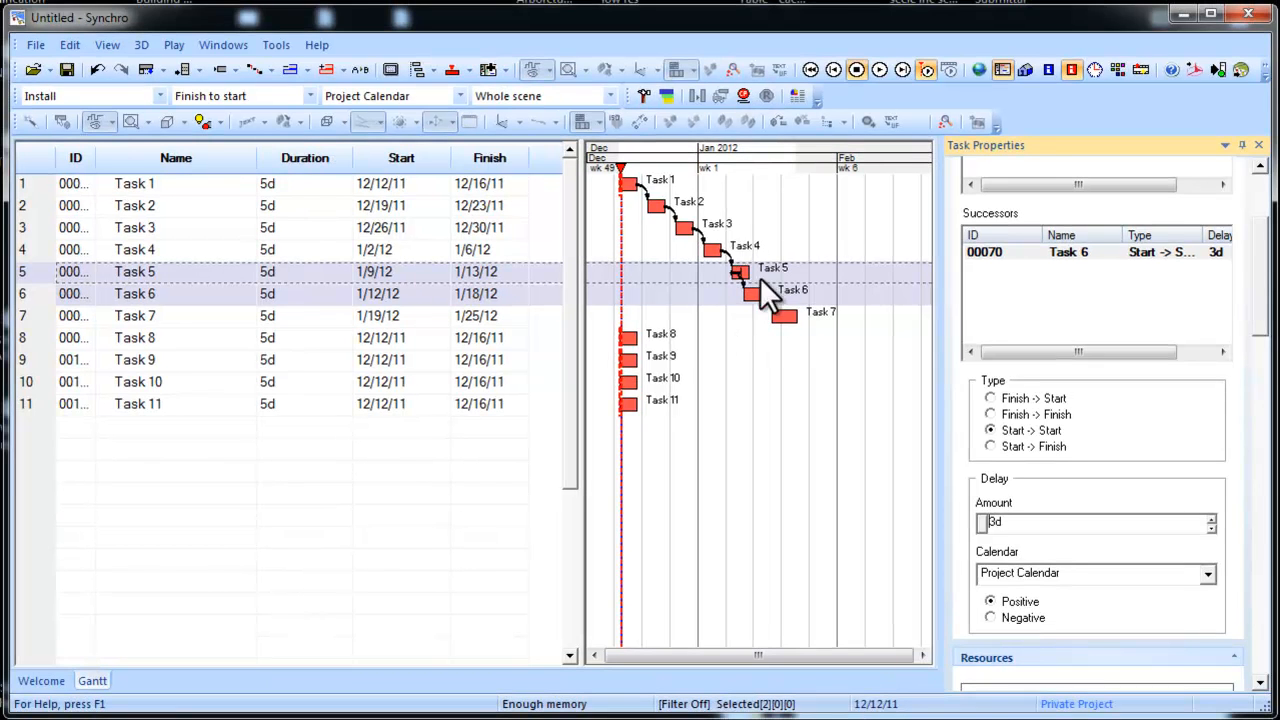
Widen the task table area and add the Predecessors column after the Finish column.
drag(582, 314, 688, 291)
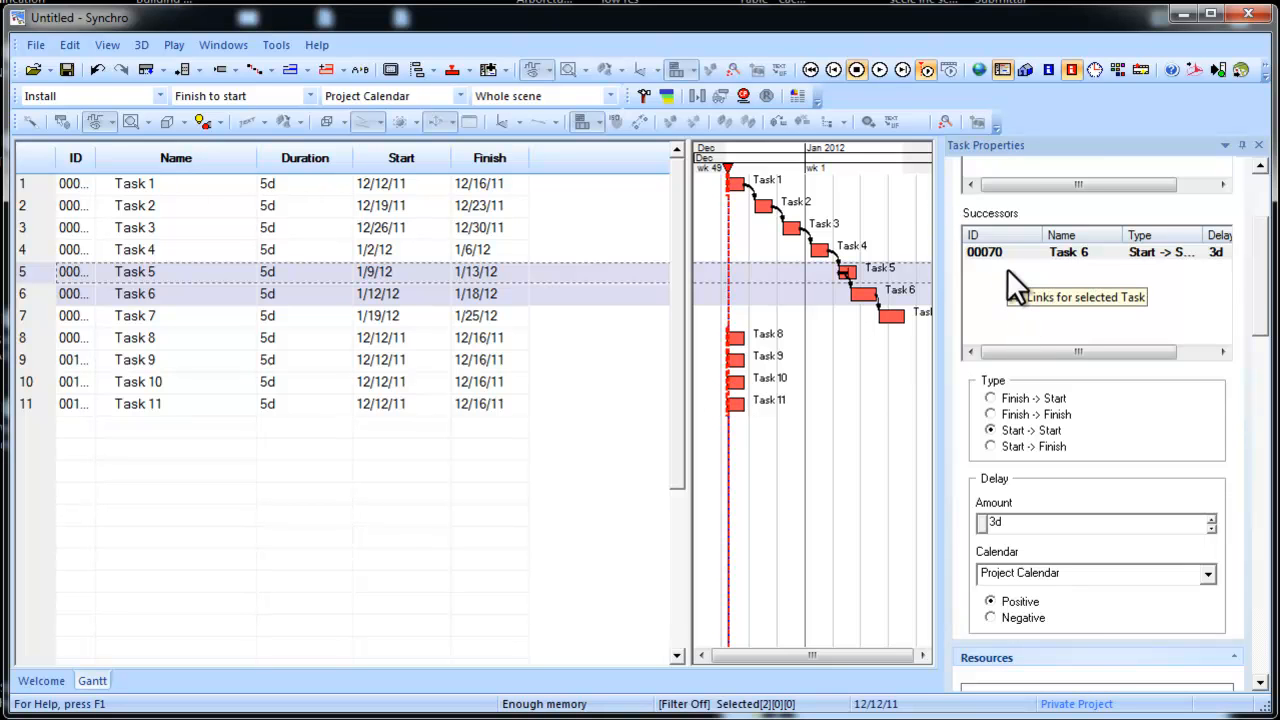
right_click(569, 154)
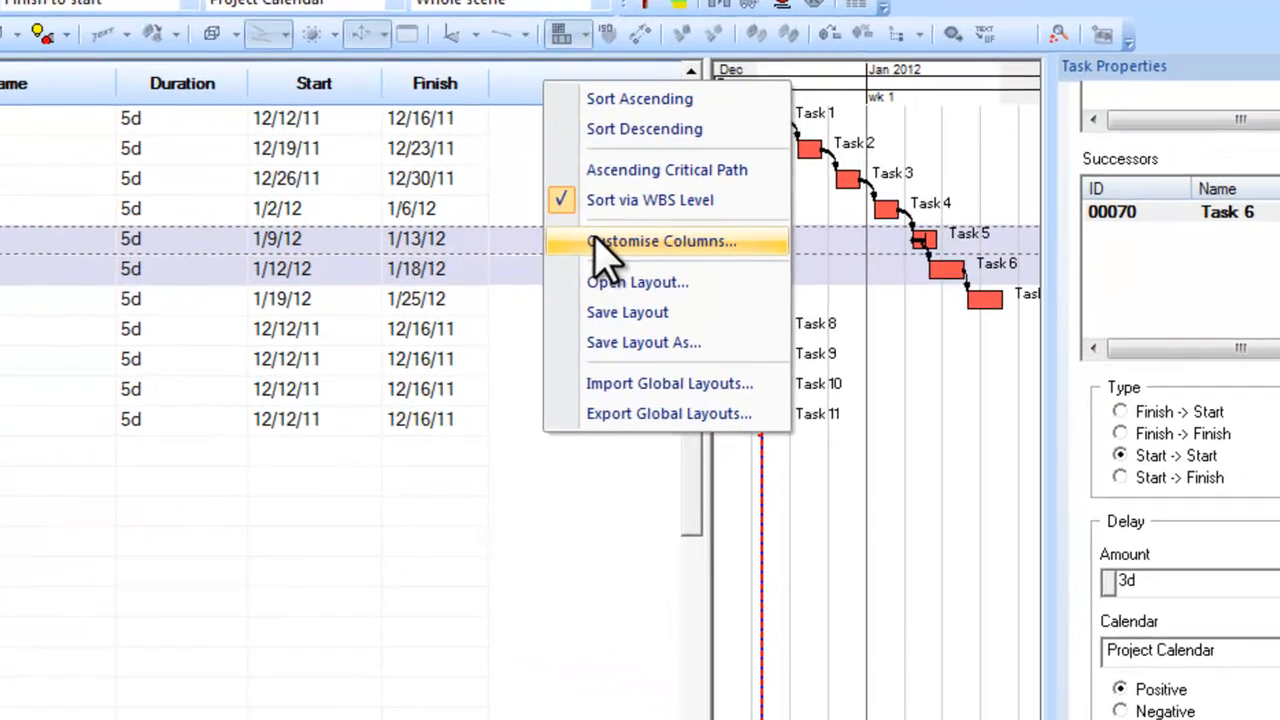
click(620, 273)
click(500, 253)
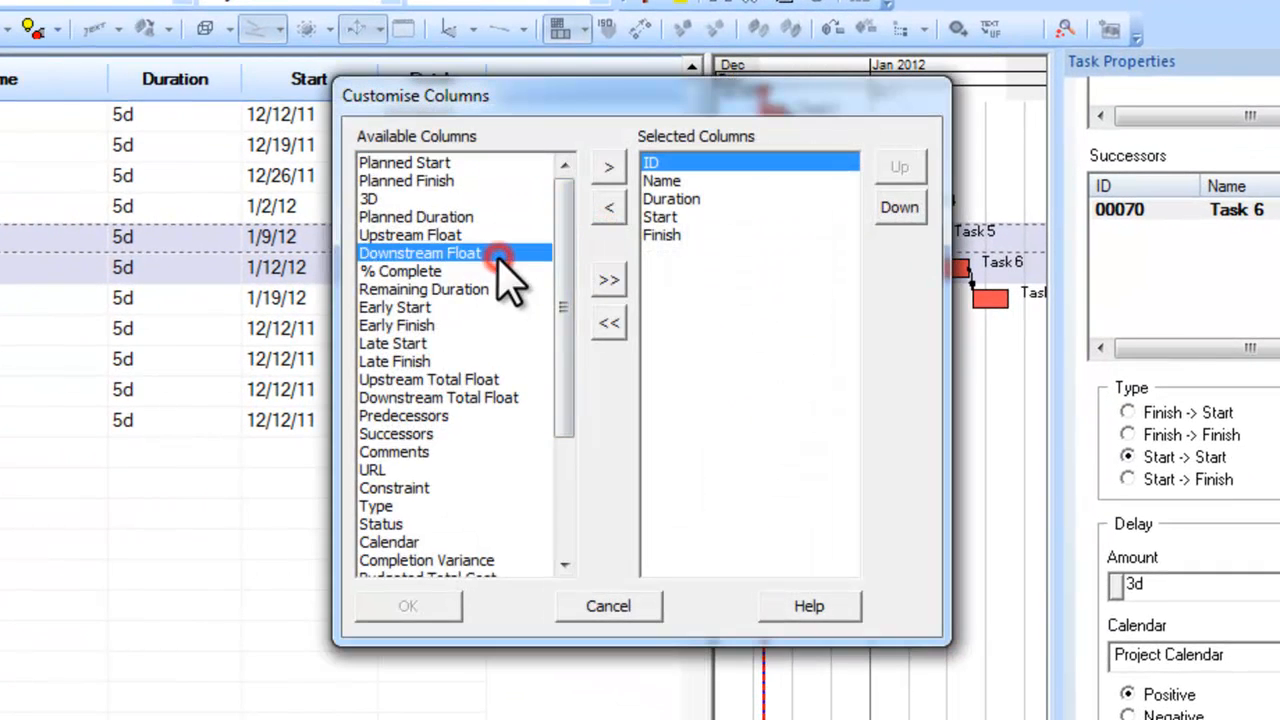
scroll(450, 380, down, 1)
click(404, 361)
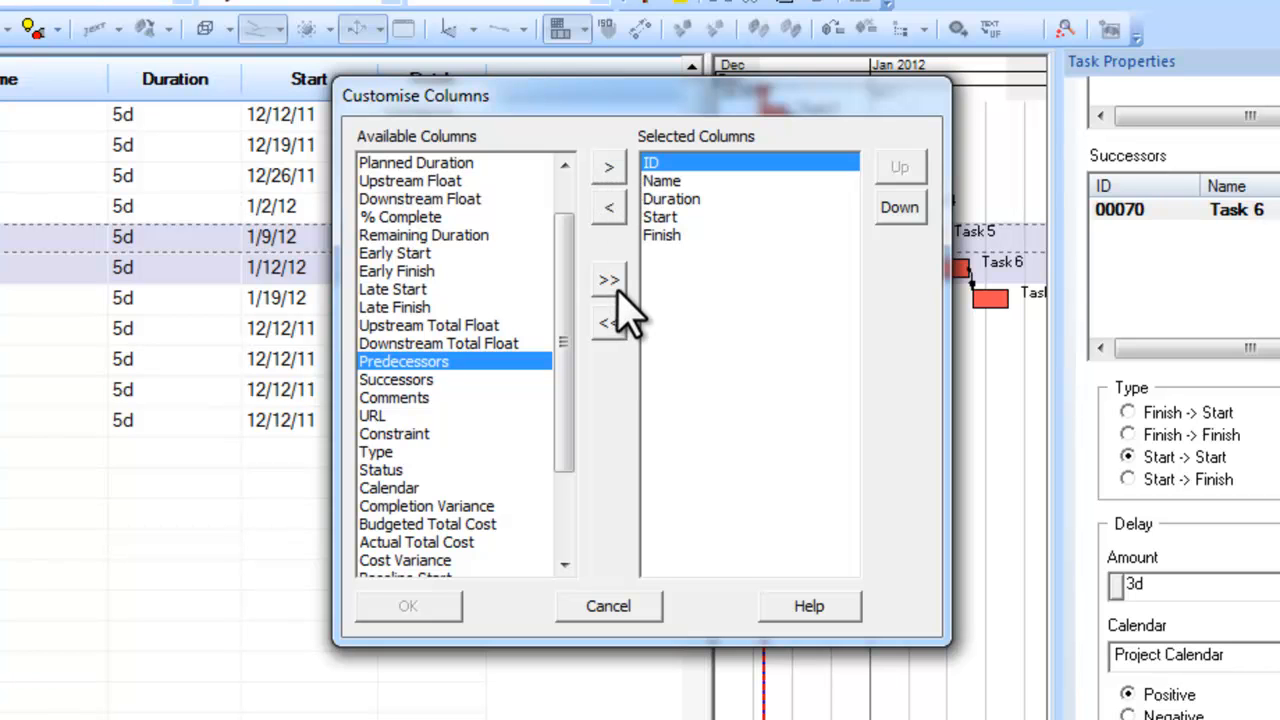
click(612, 164)
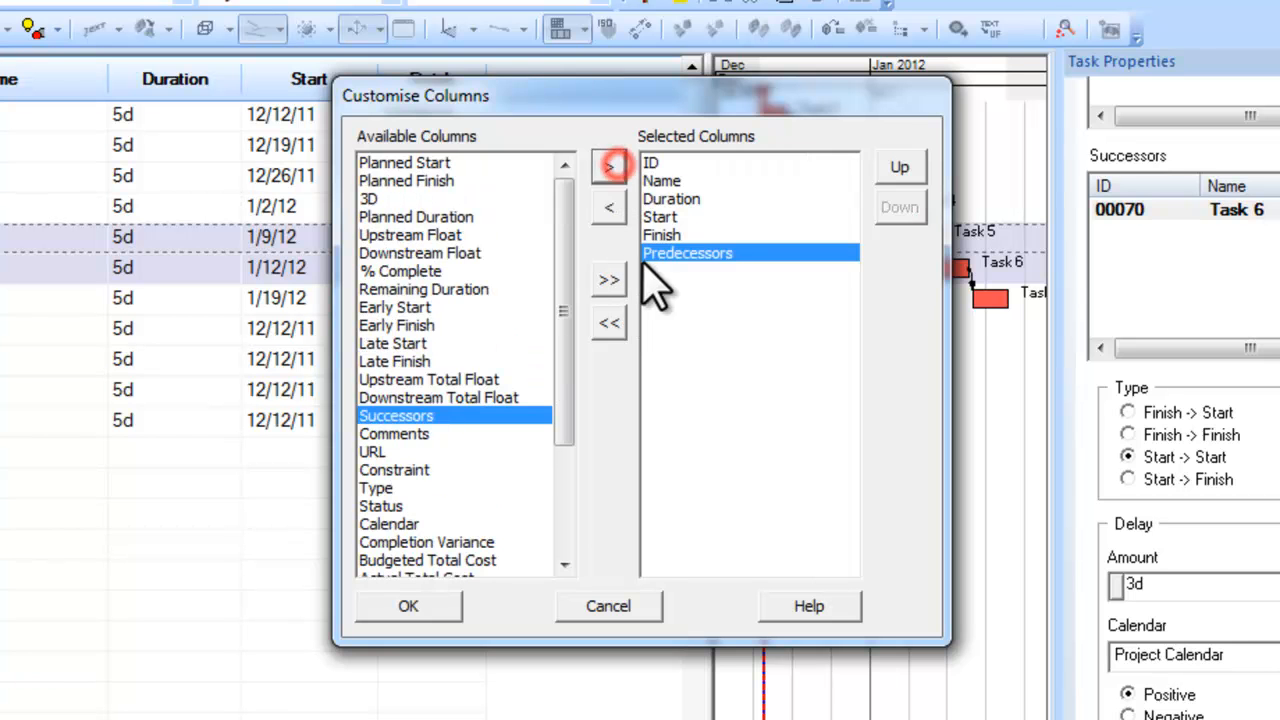
click(443, 617)
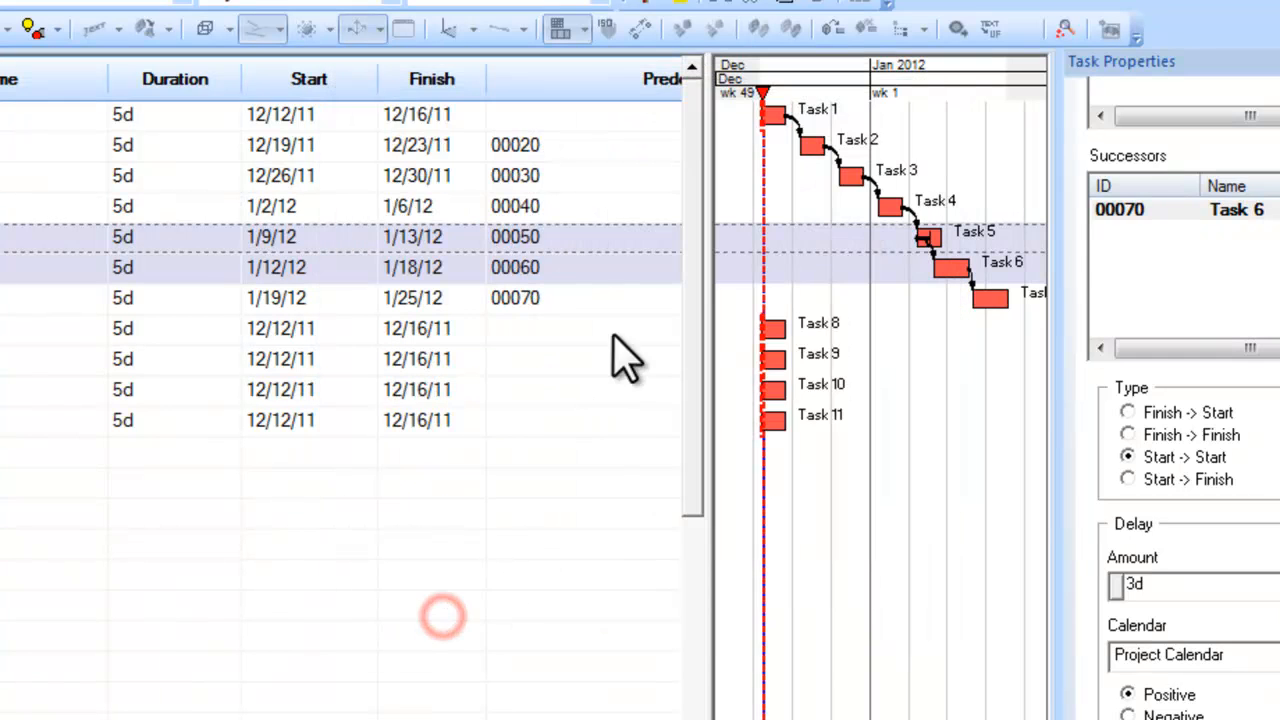
Hide the Task Properties, narrow the Predecessors column and fit the table area to it, giving the Gantt chart more room.
drag(708, 183, 976, 191)
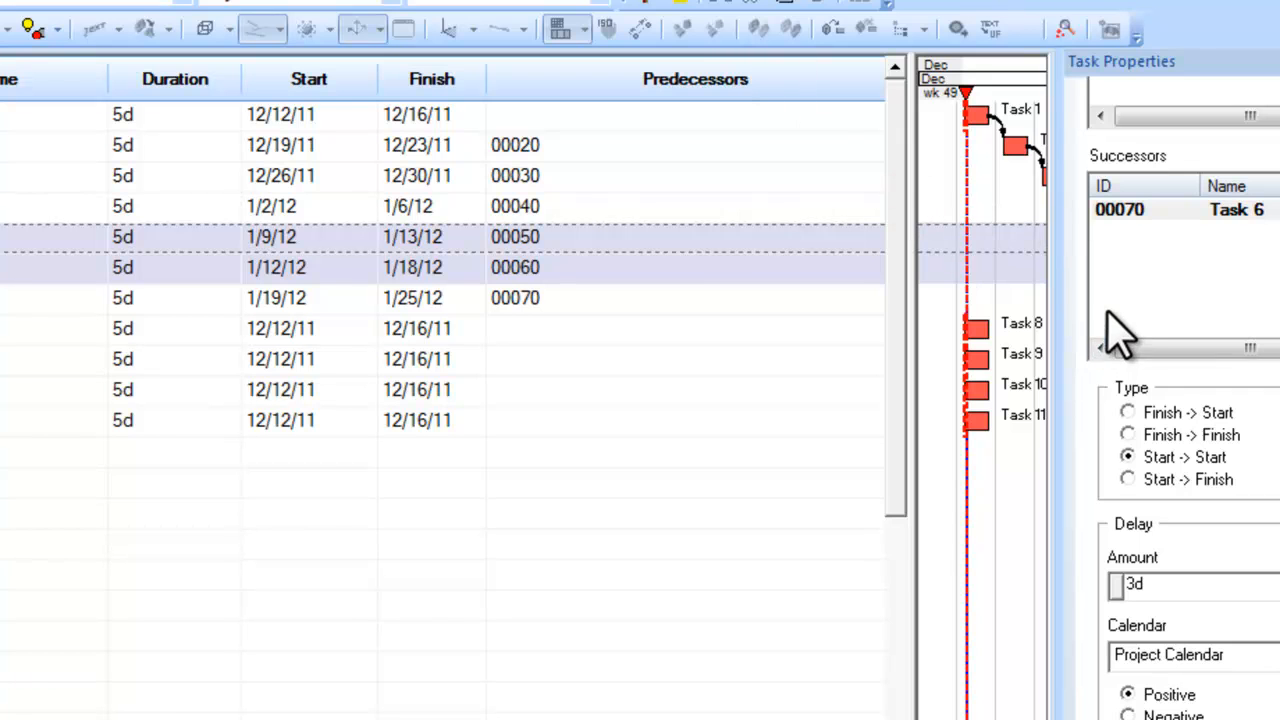
drag(907, 245, 1078, 200)
drag(903, 79, 676, 88)
drag(1084, 289, 674, 322)
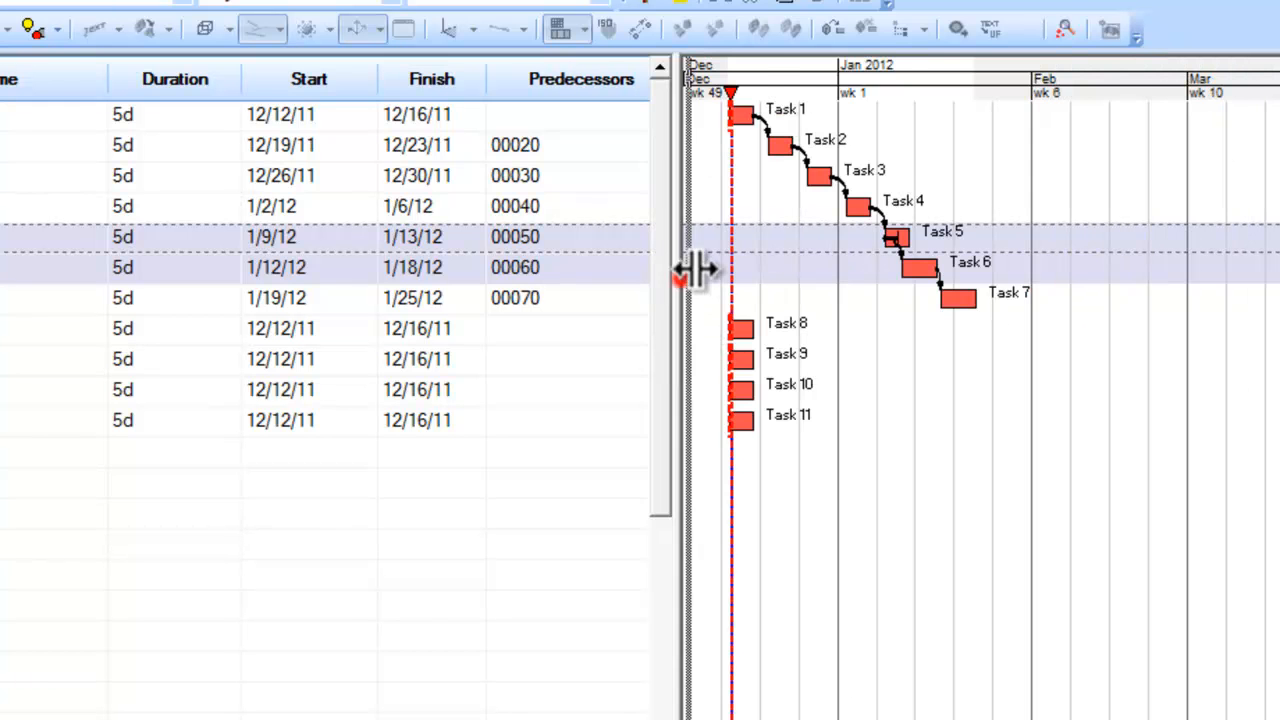
drag(680, 277, 712, 279)
click(516, 326)
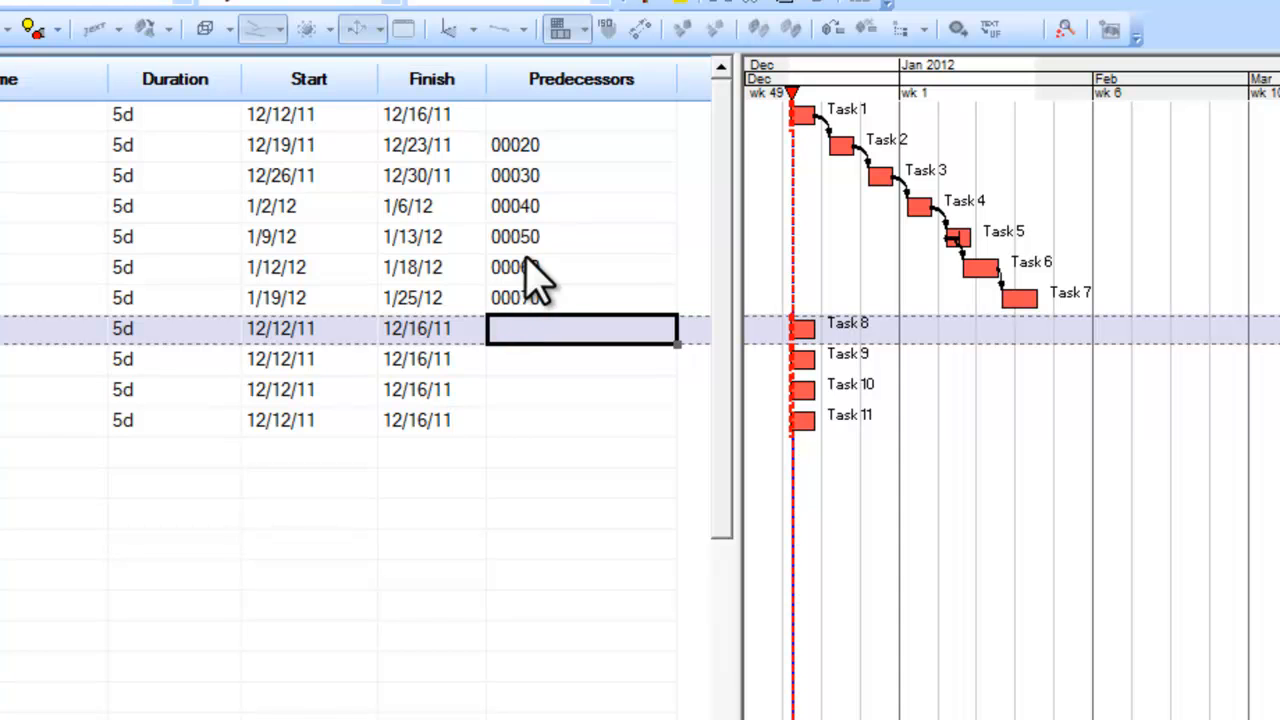
double_click(518, 183)
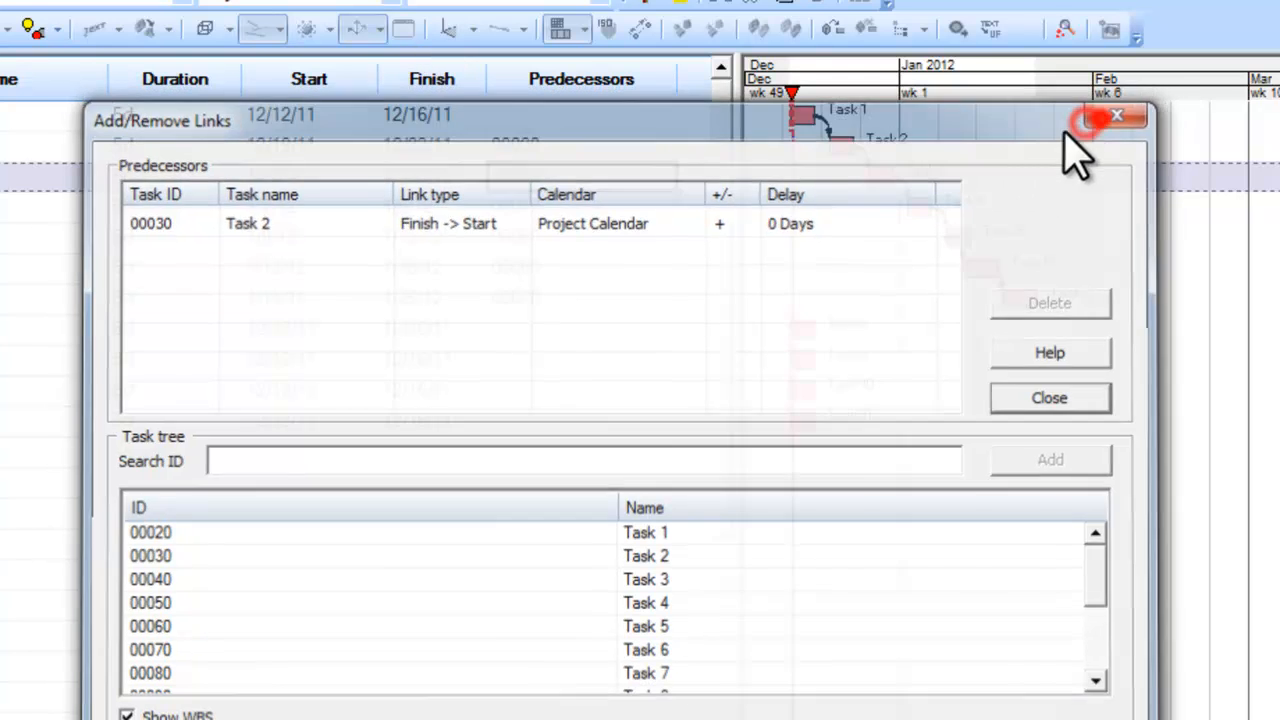
click(1115, 117)
click(505, 145)
Edit Task 3's predecessor links and change the link type from Task 2 to Start -> Start.
click(556, 170)
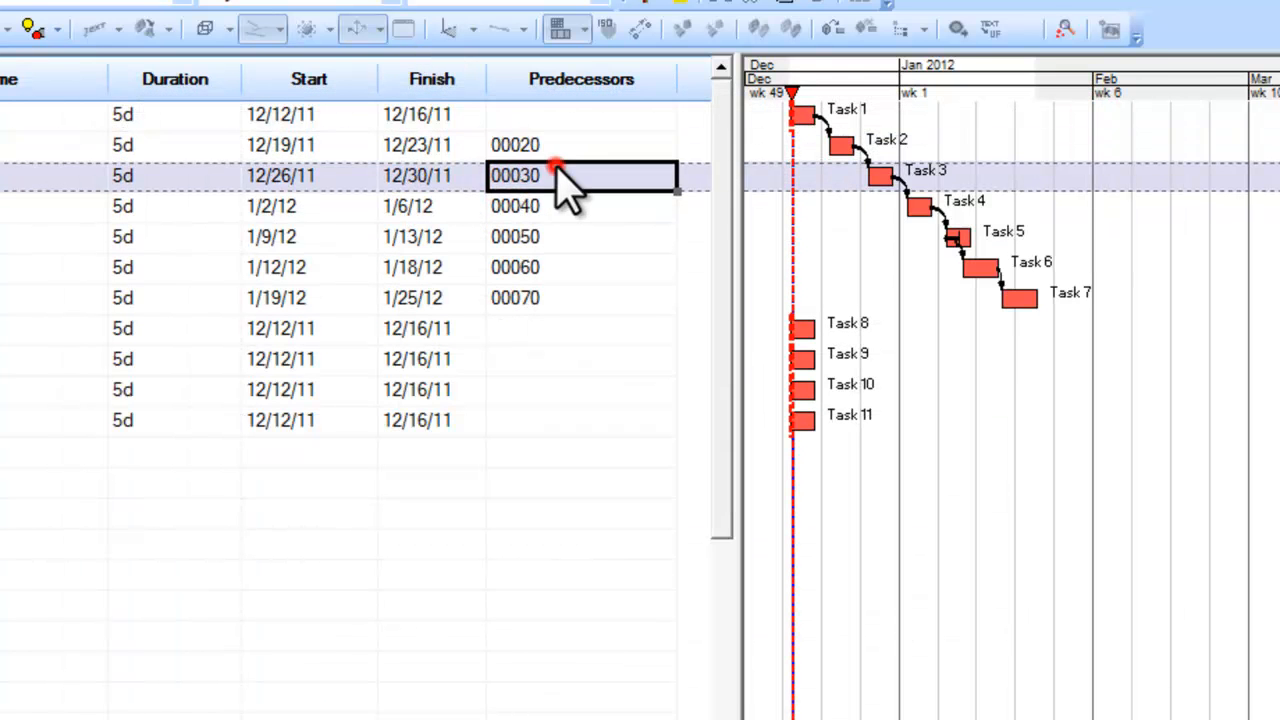
double_click(557, 172)
drag(480, 40, 640, 341)
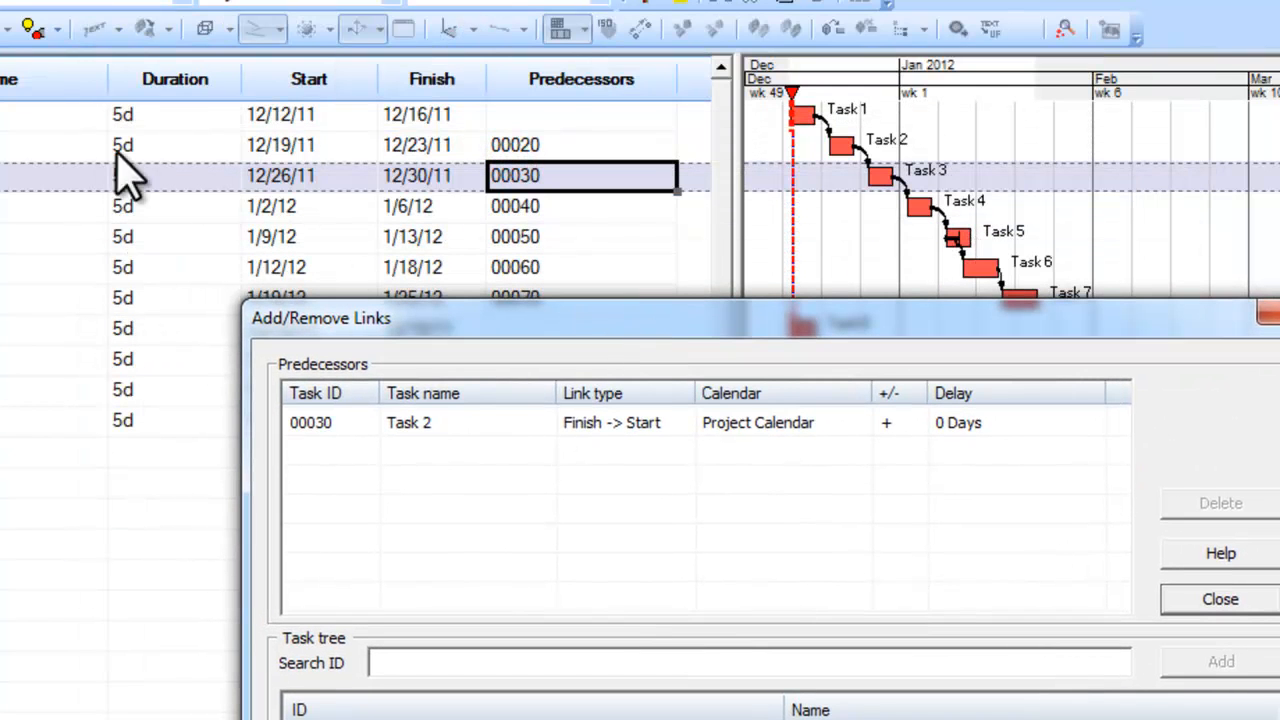
click(470, 430)
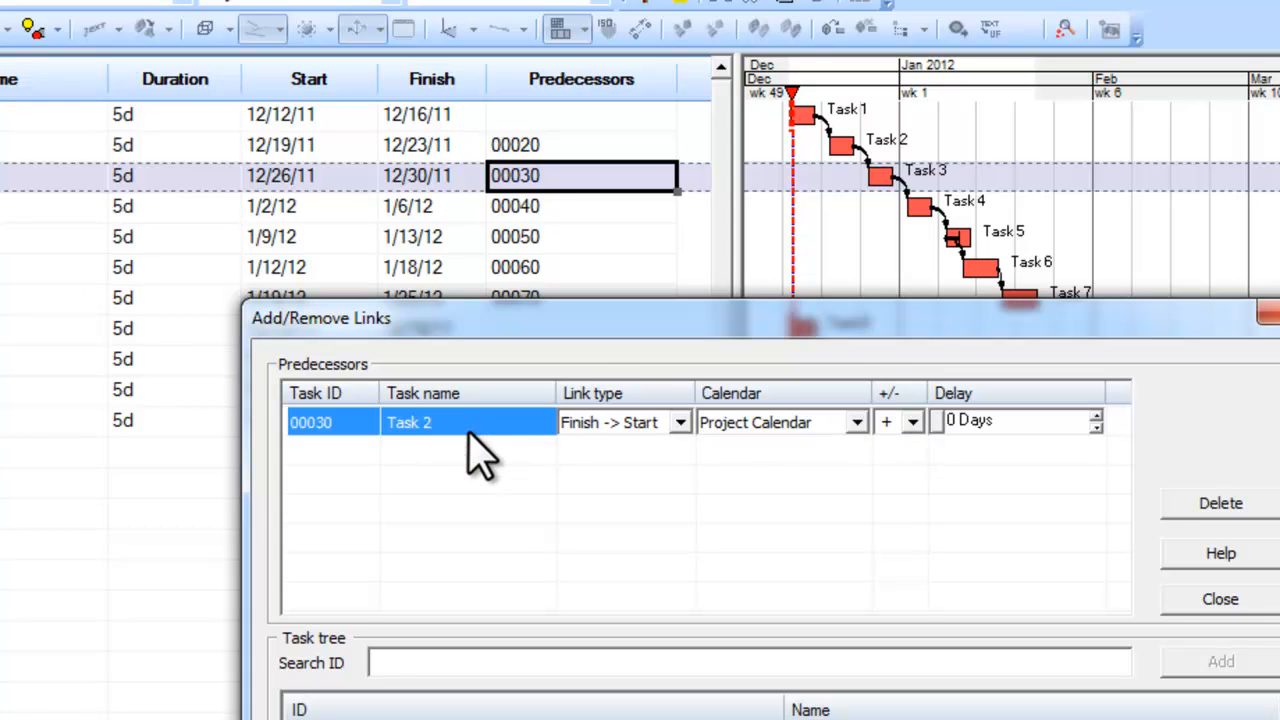
click(676, 422)
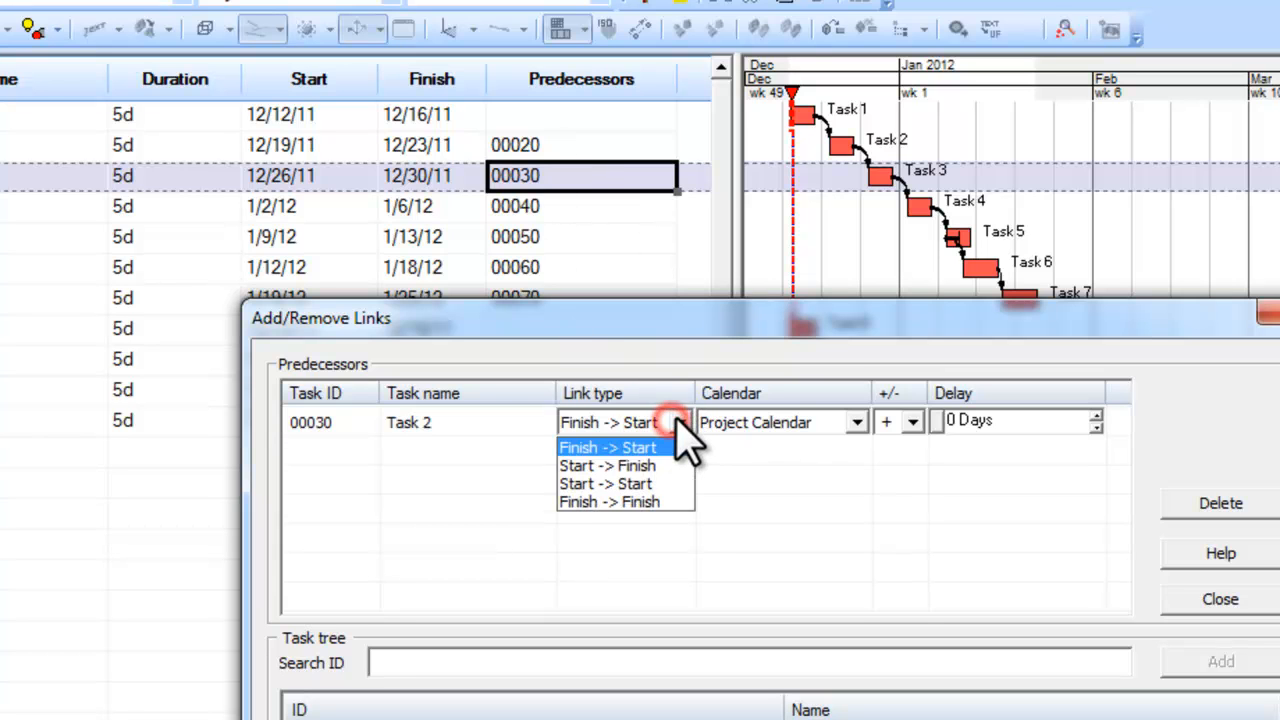
click(645, 486)
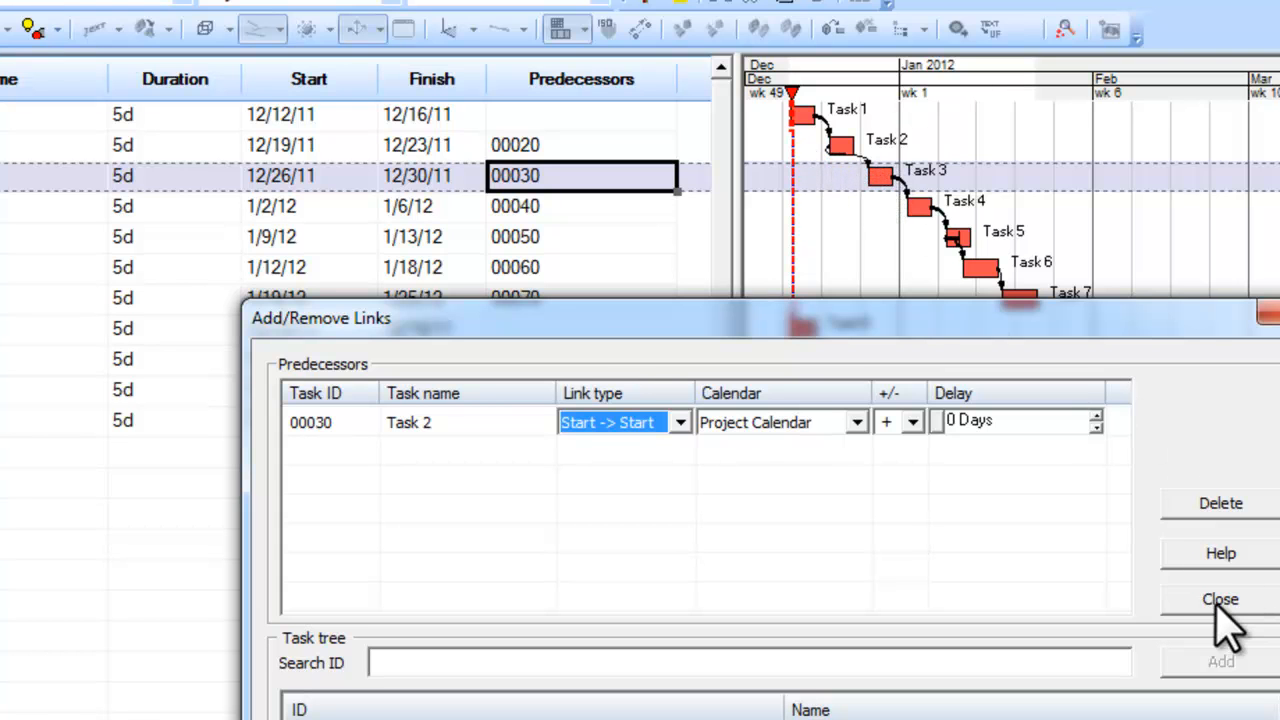
Try a negative delay sign on Task 3's link from Task 2.
click(1097, 412)
click(1096, 428)
click(912, 422)
click(891, 452)
click(1096, 427)
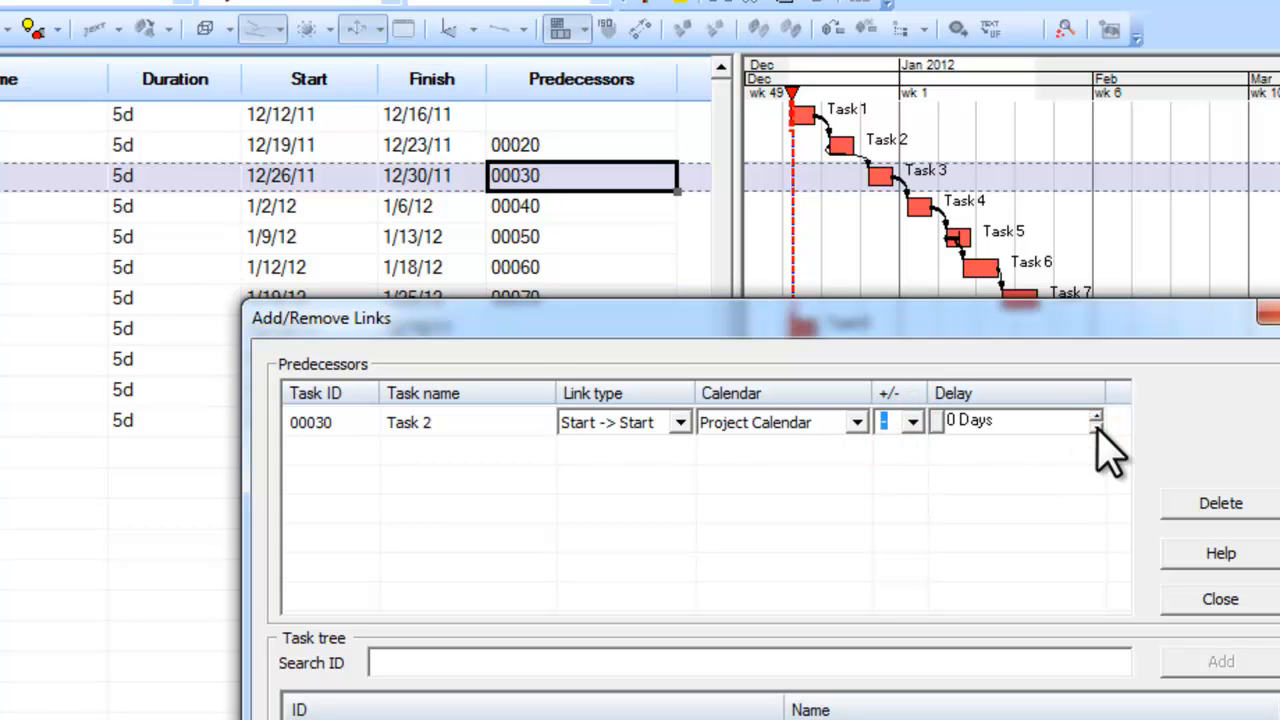
click(912, 422)
click(888, 455)
Give Task 3's link from Task 2 a positive delay of 2 days, close the link editor and reschedule the tasks.
click(1096, 415)
click(1096, 415)
click(1218, 599)
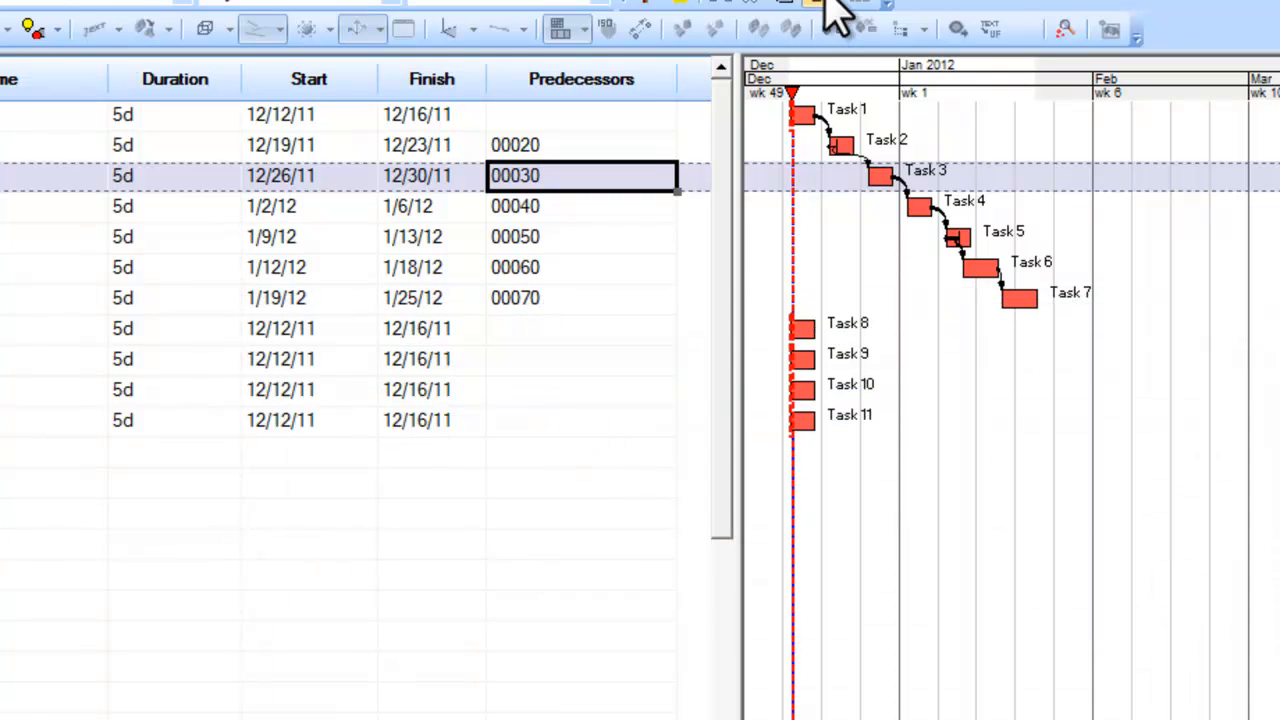
Examine the delayed link between the Task 2 and Task 3 bars and the rescheduled task chain on the timeline.
ctrl+scroll(829, 171, up, 3)
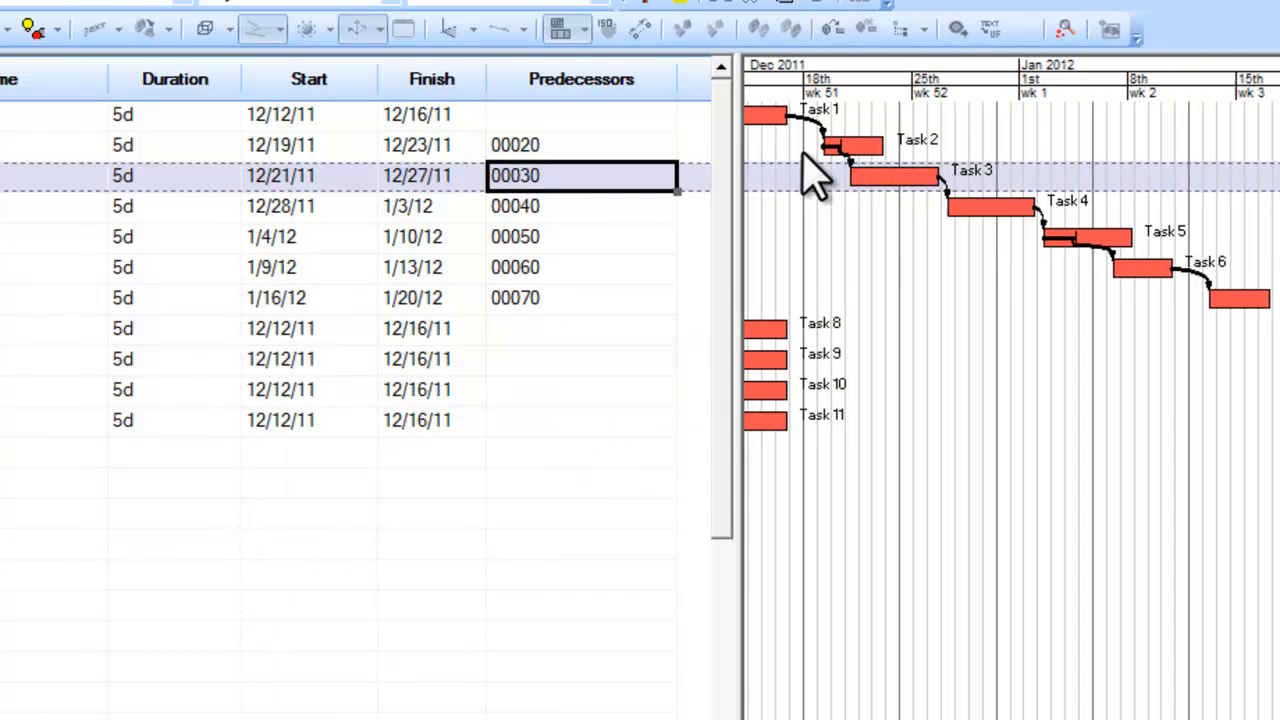
ctrl+scroll(803, 154, up, 1)
middle_drag(880, 163, 945, 208)
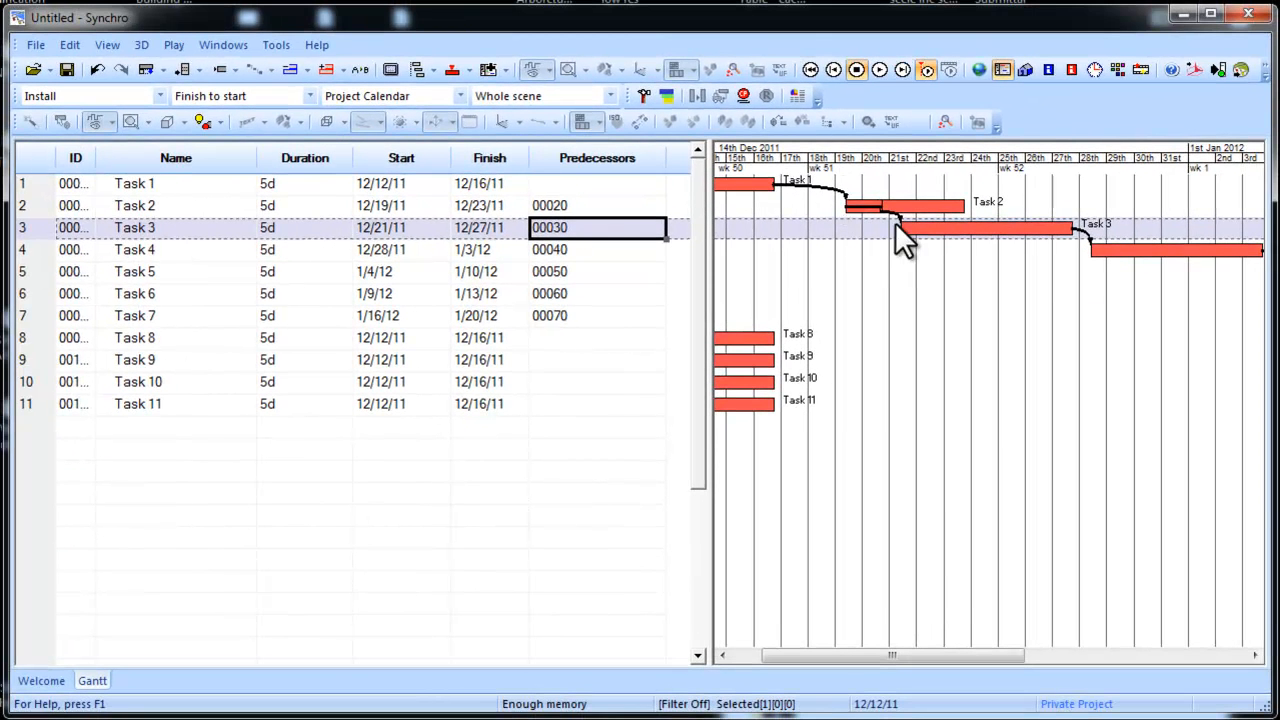
ctrl+scroll(845, 262, down, 3)
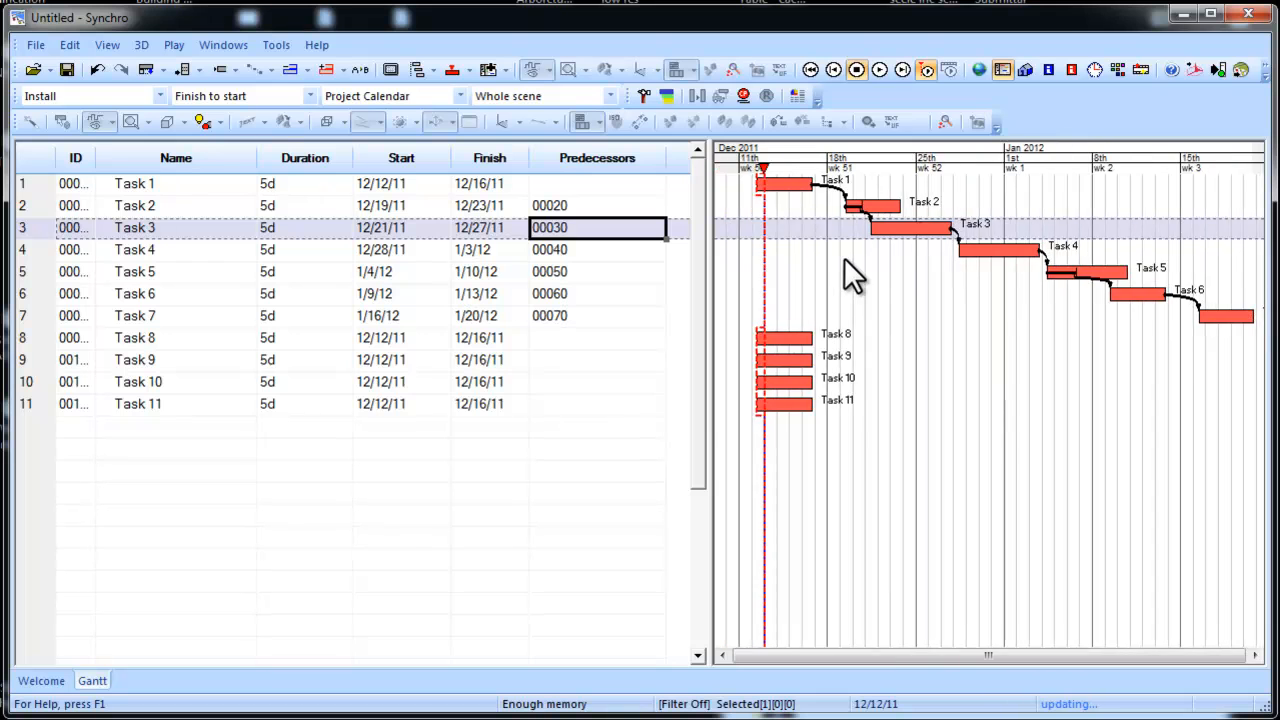
ctrl+scroll(844, 257, down, 2)
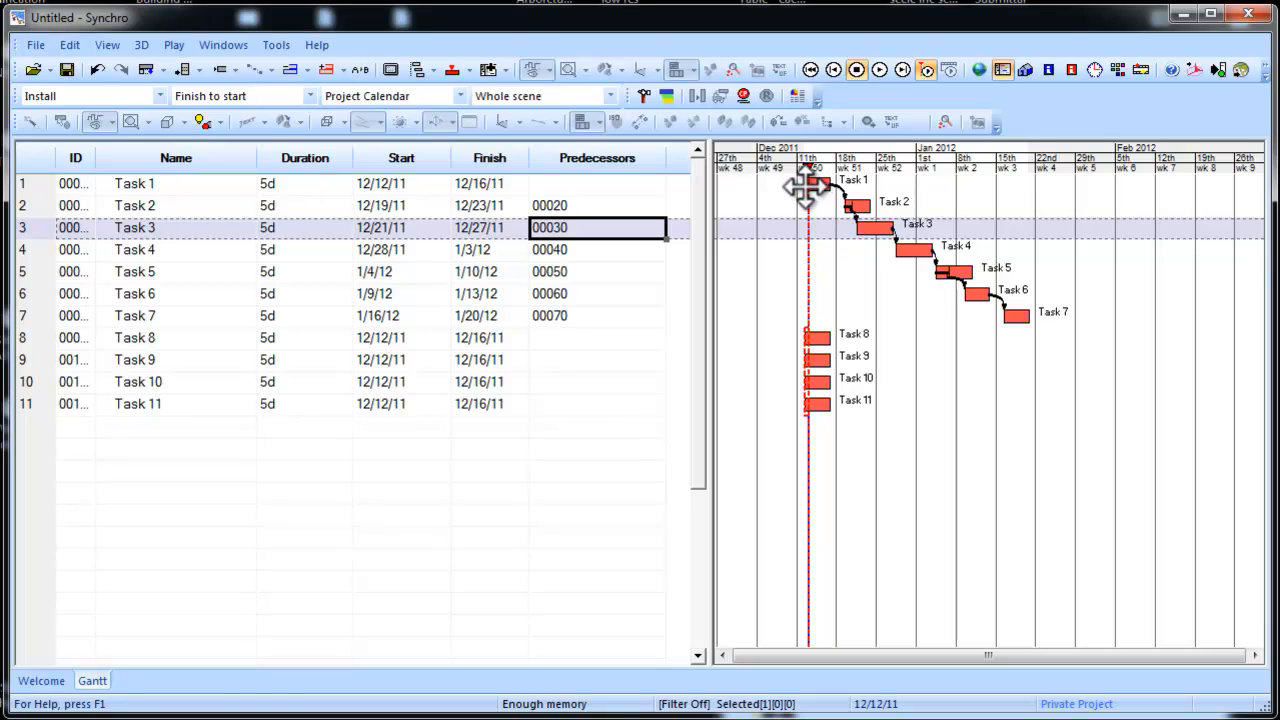
Open the Synchro Help contents and move the help window so its topic list is fully in view.
click(317, 45)
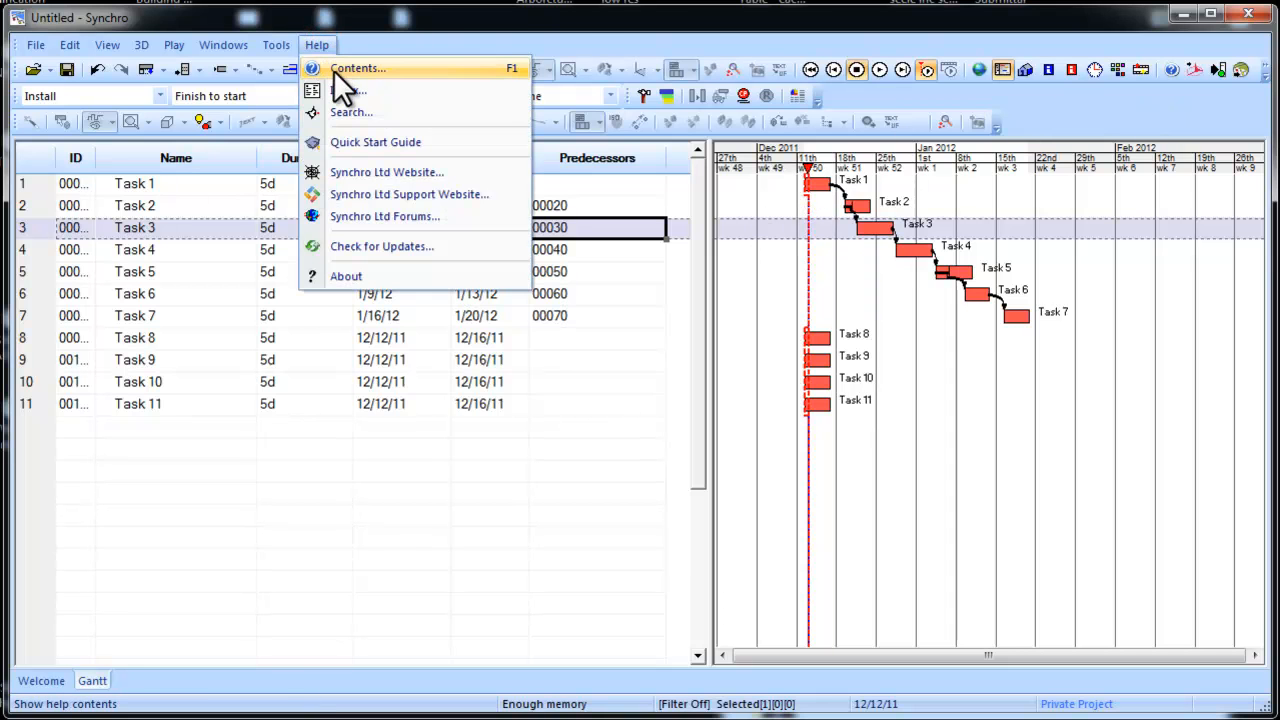
click(335, 70)
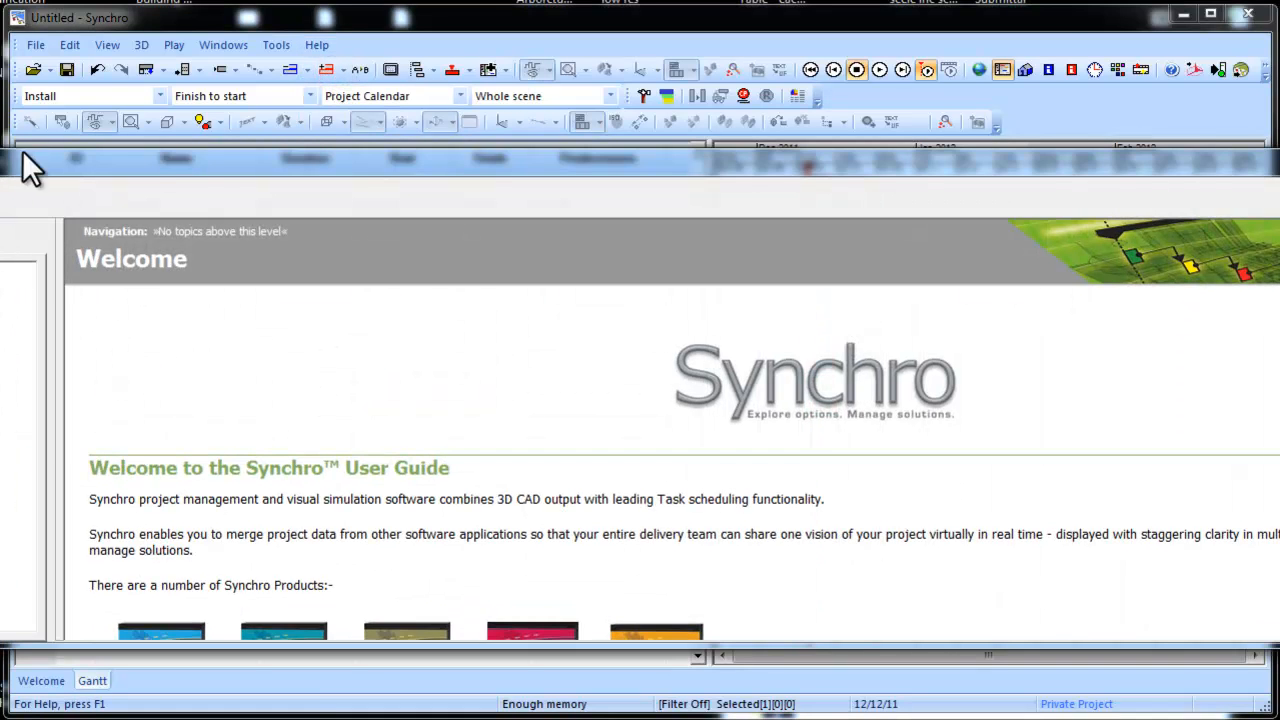
drag(0, 150, 413, 100)
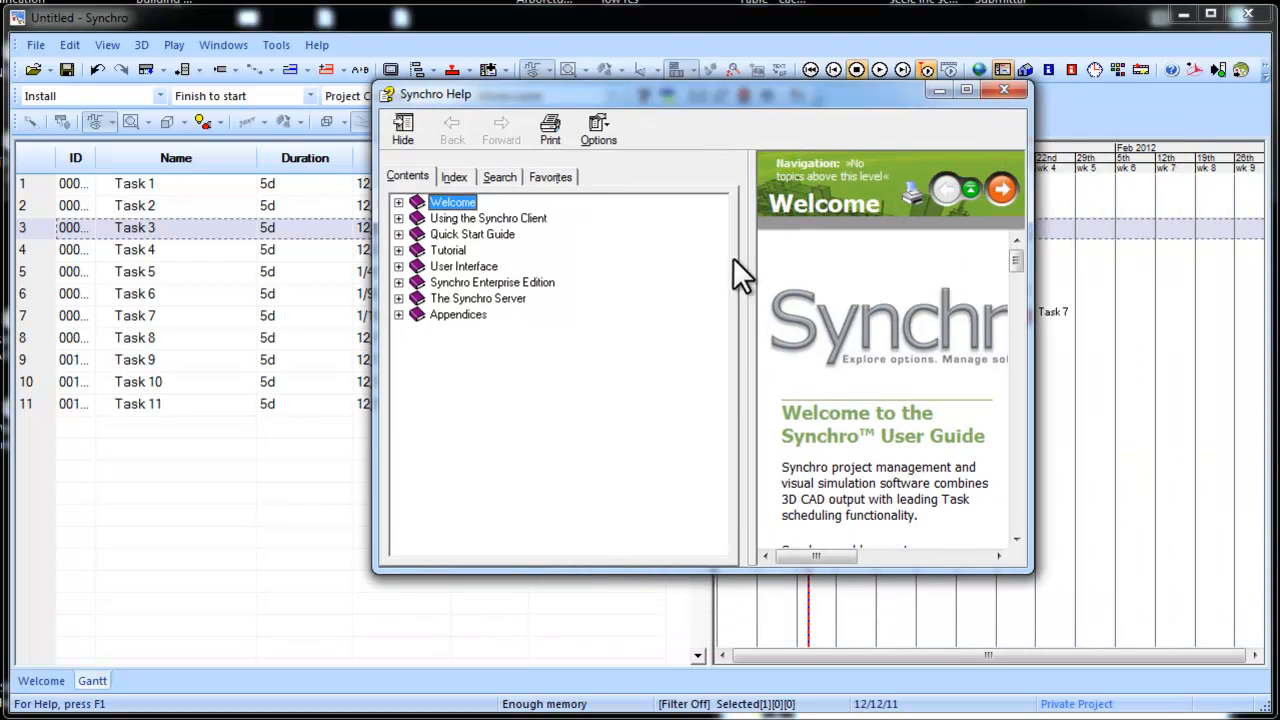
Search the help for "links", open the Gantt Chart Links options topic and enlarge the help window to read it.
click(494, 180)
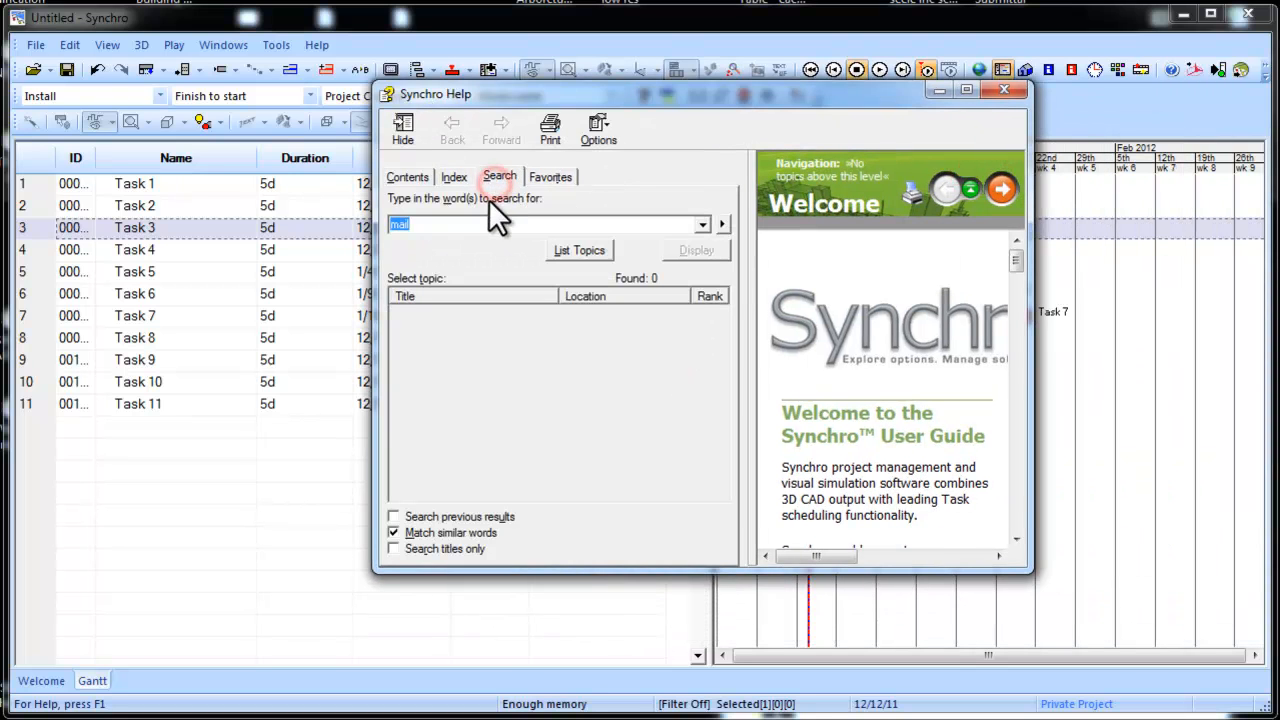
text(links)
key(Return)
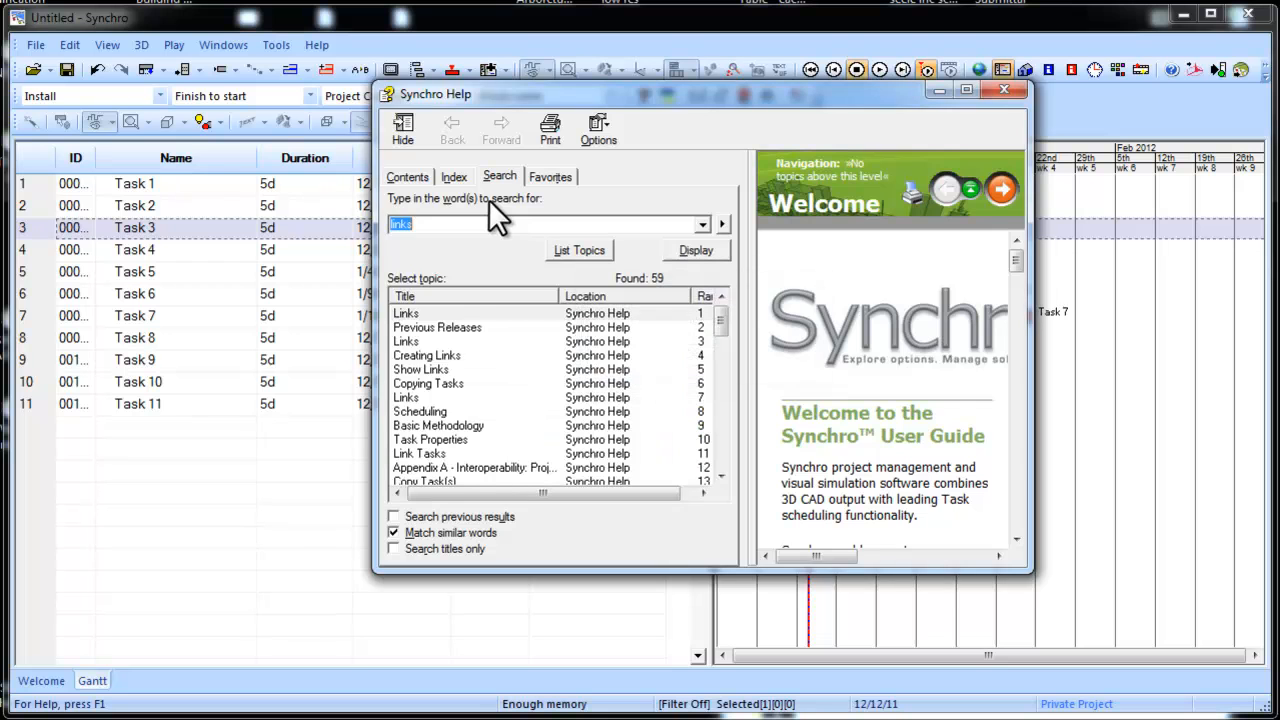
double_click(446, 316)
click(788, 414)
scroll(788, 414, down, 2)
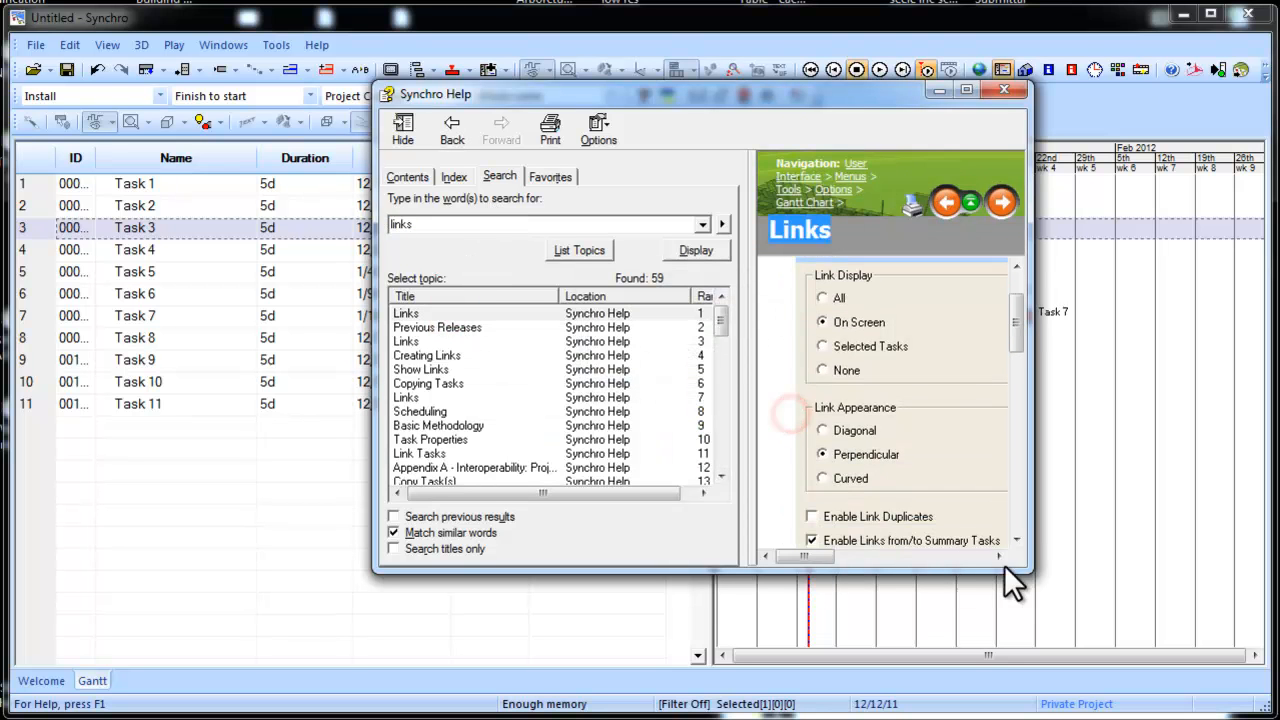
drag(1022, 565, 1215, 630)
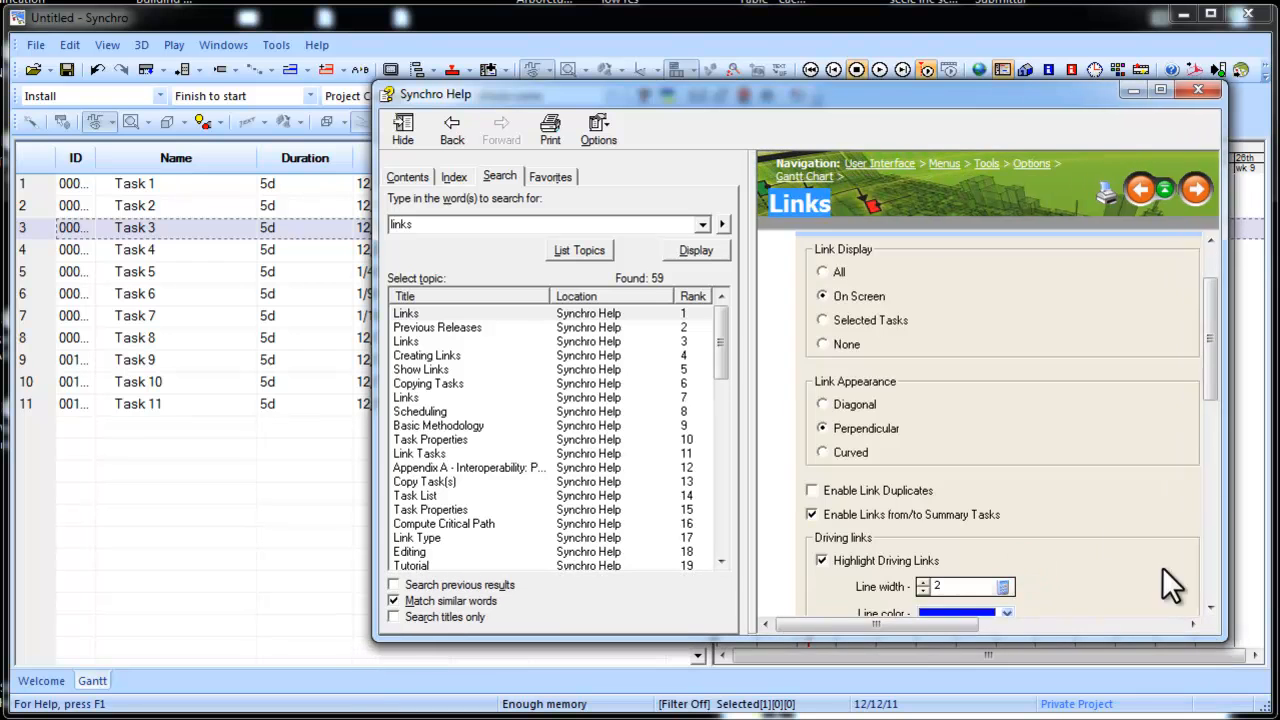
scroll(1104, 516, down, 5)
Open the Task Properties: Links help topic and read through its sections on link types, delays and adding links.
double_click(430, 343)
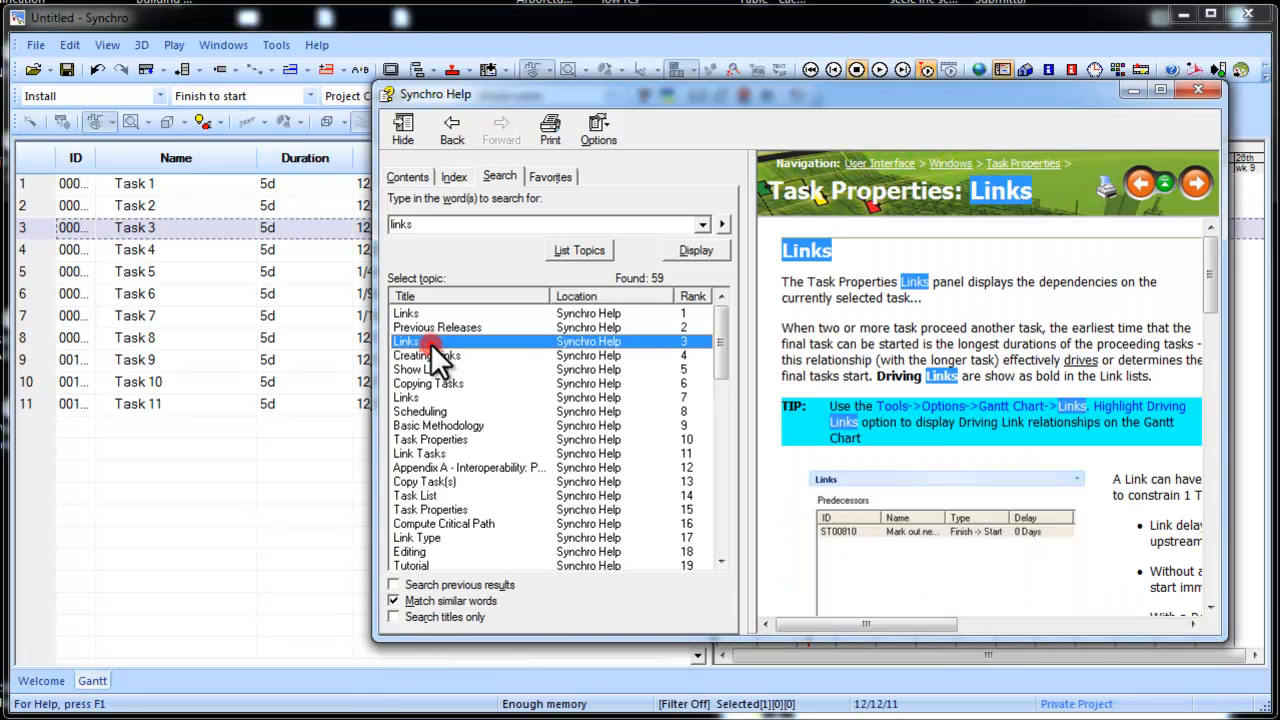
scroll(810, 411, down, 6)
click(810, 411)
scroll(810, 411, down, 2)
scroll(811, 412, down, 10)
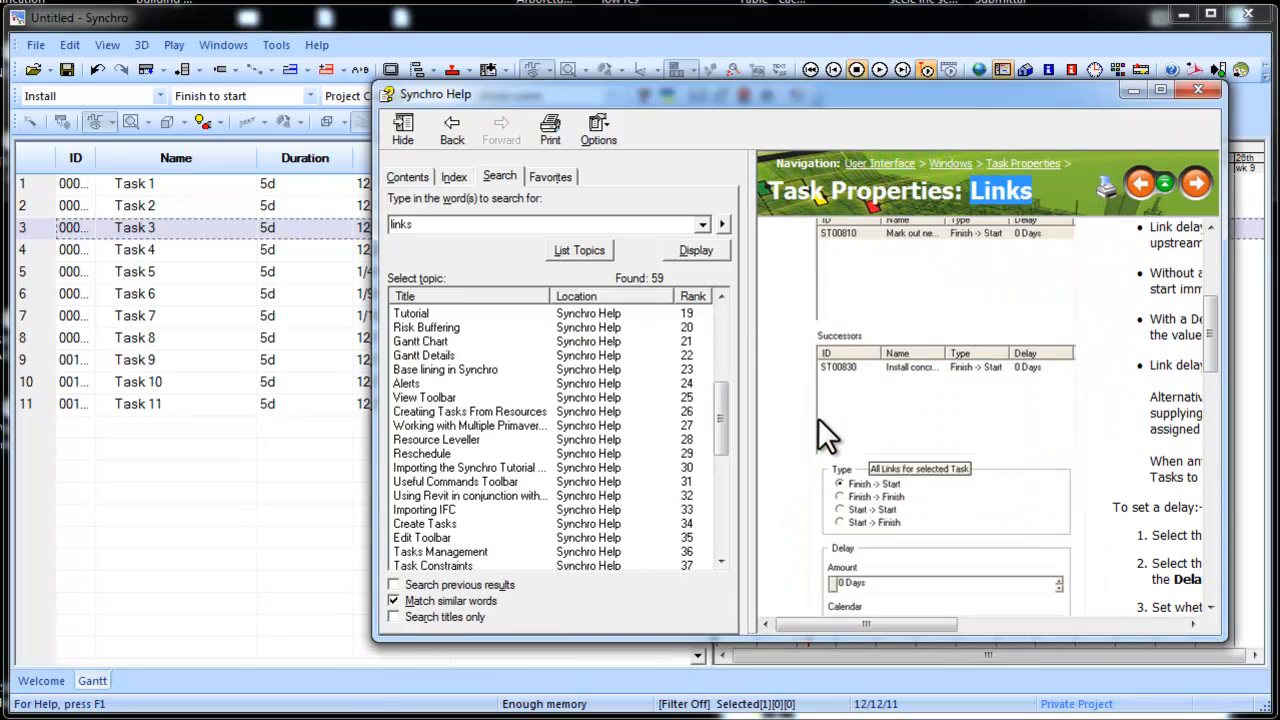
scroll(822, 433, down, 8)
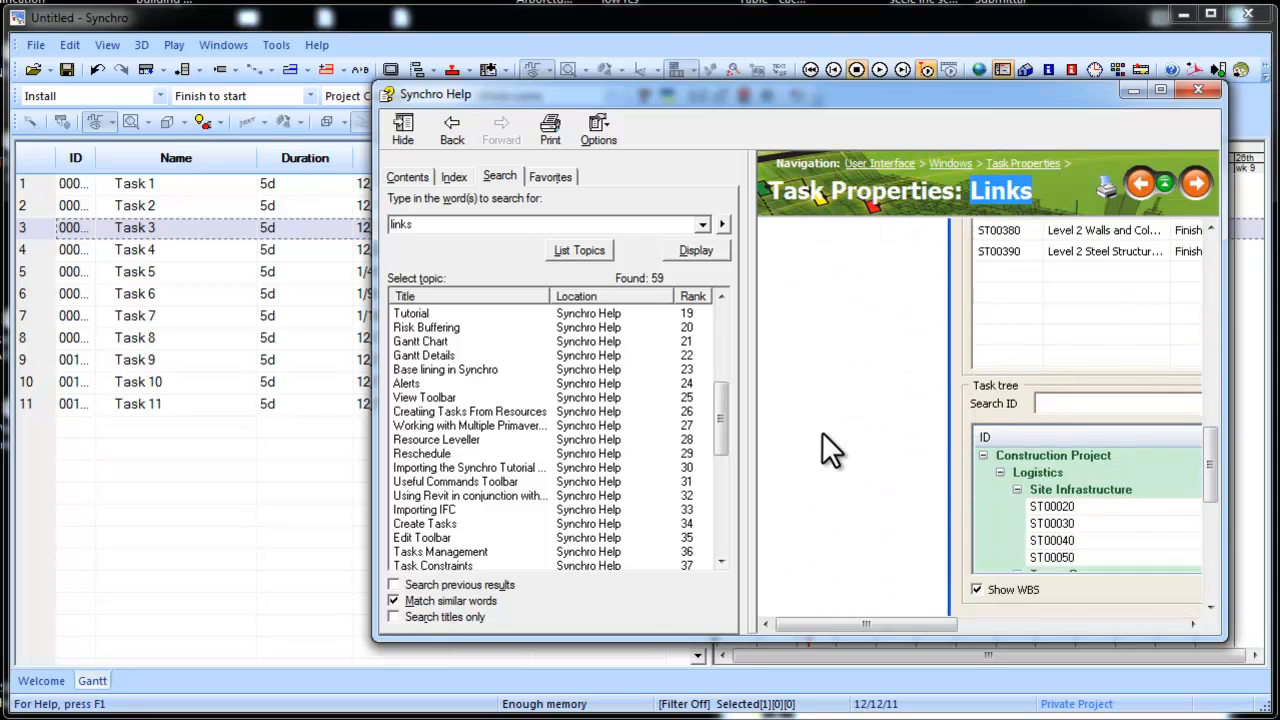
scroll(827, 444, up, 20)
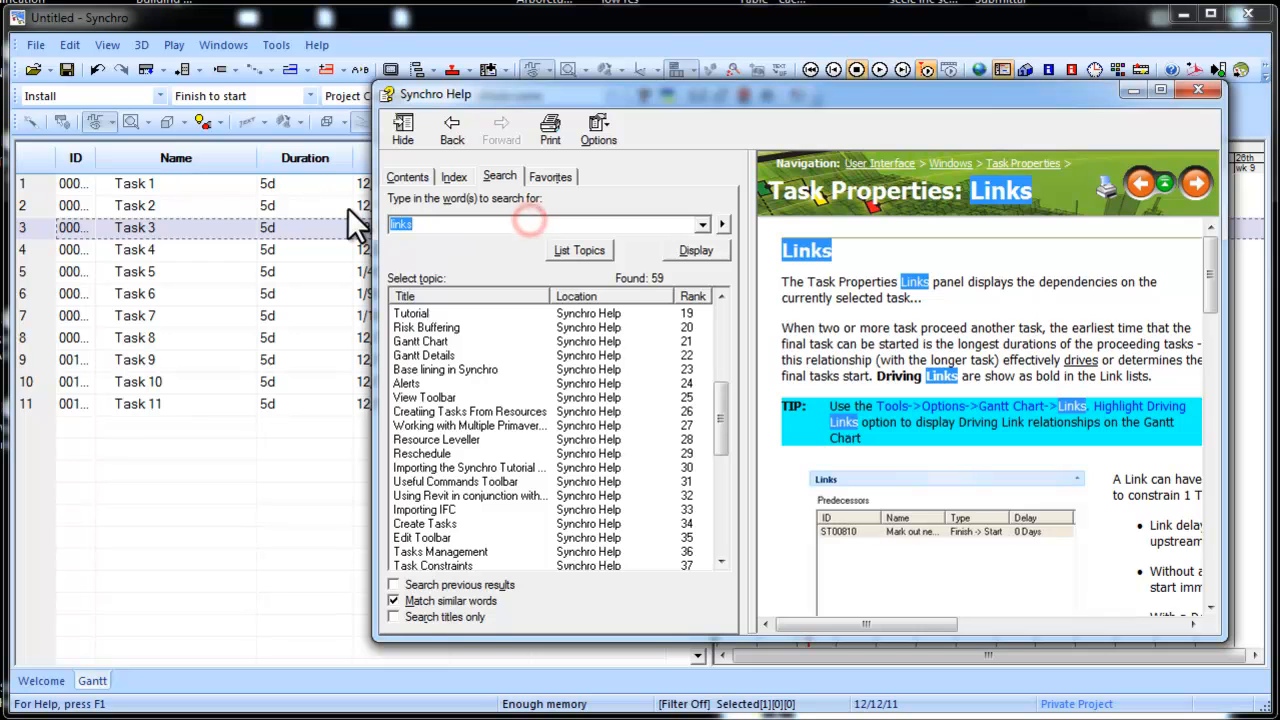
Search the help for "delay" and view the Monitoring and Links topics.
text(delay)
key(Return)
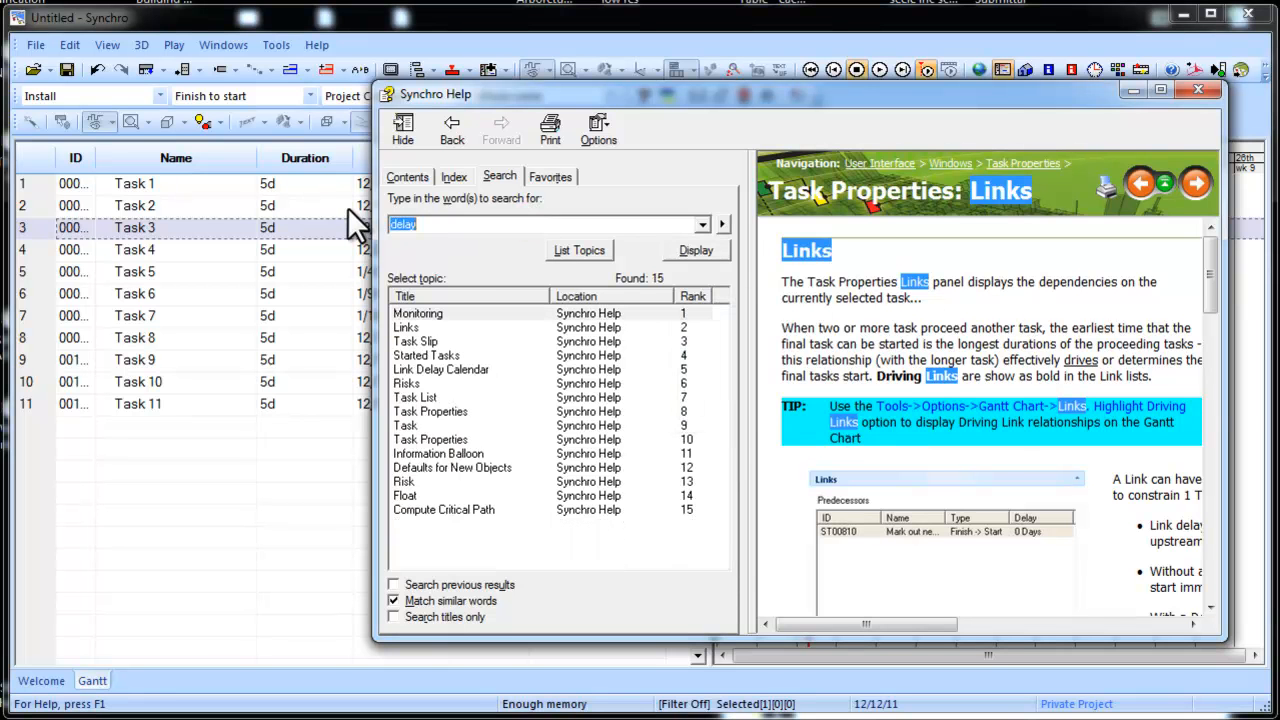
double_click(420, 313)
double_click(425, 327)
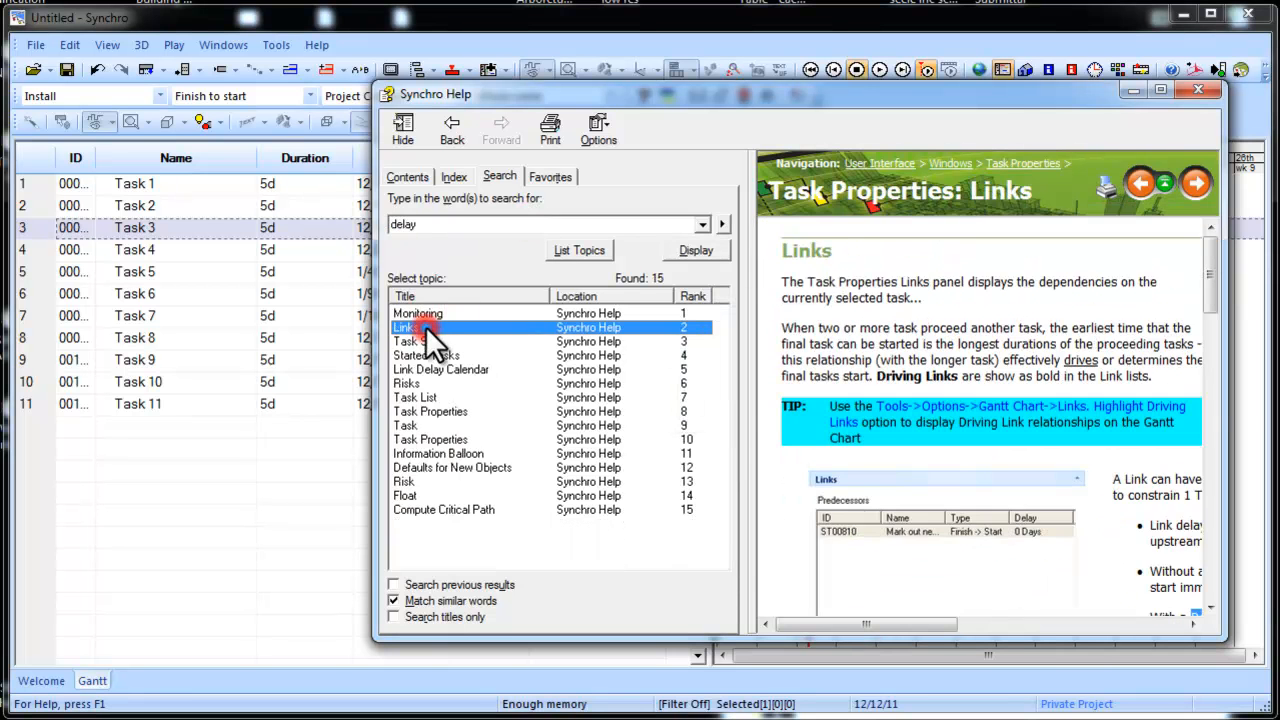
click(786, 368)
Search the help for "lag" and select the Links topic.
double_click(453, 225)
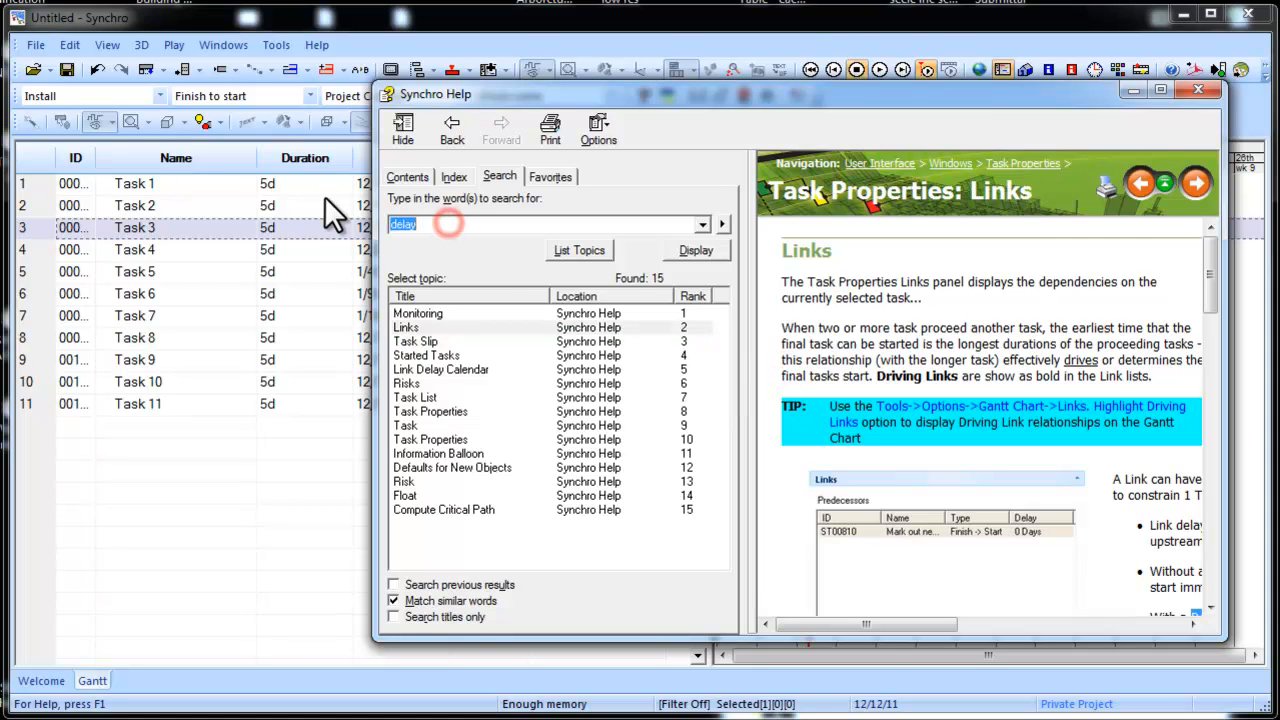
text(lag)
key(Return)
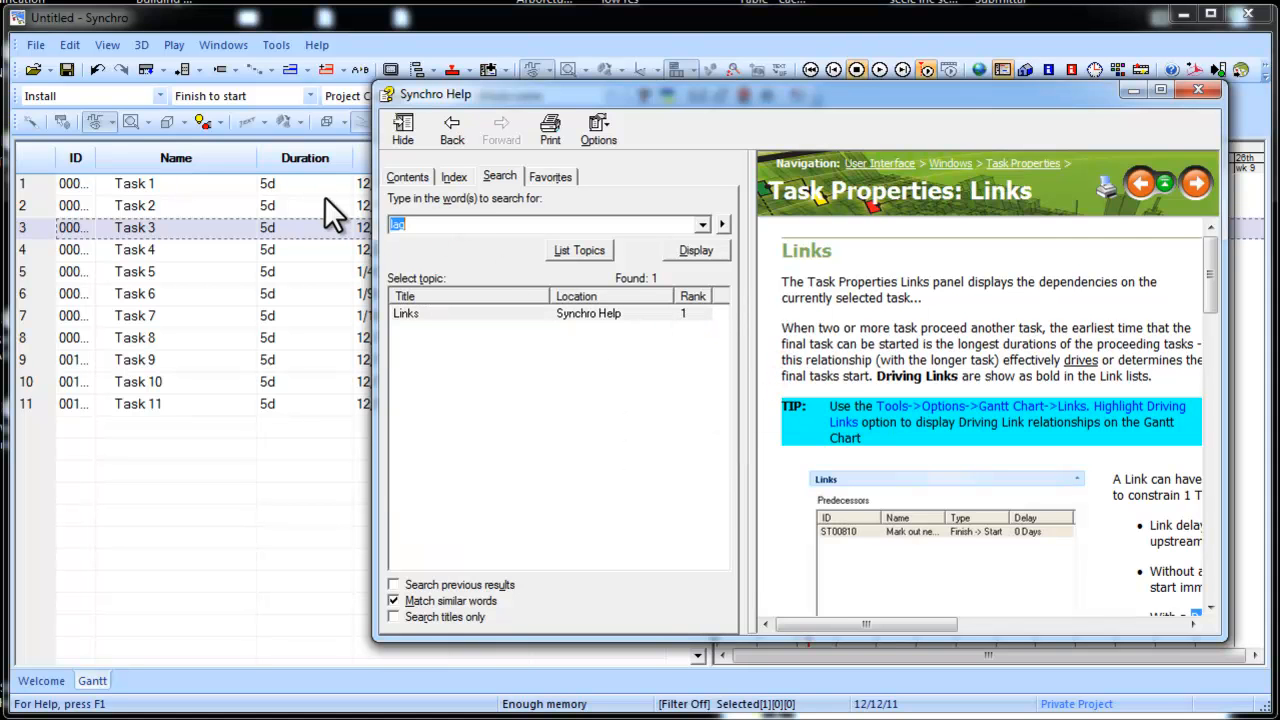
click(405, 313)
click(788, 337)
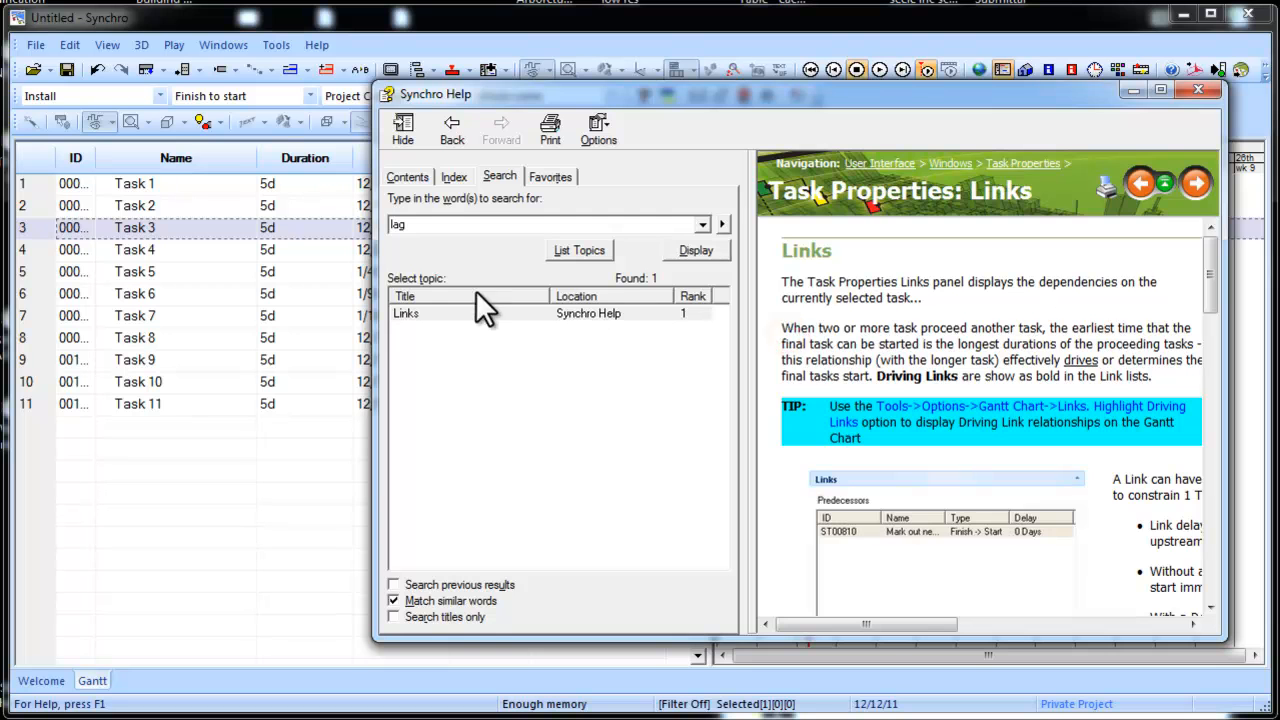
Skim the Task Properties: Links topic for its link editing and removal guidance, and close the help.
scroll(770, 360, down, 15)
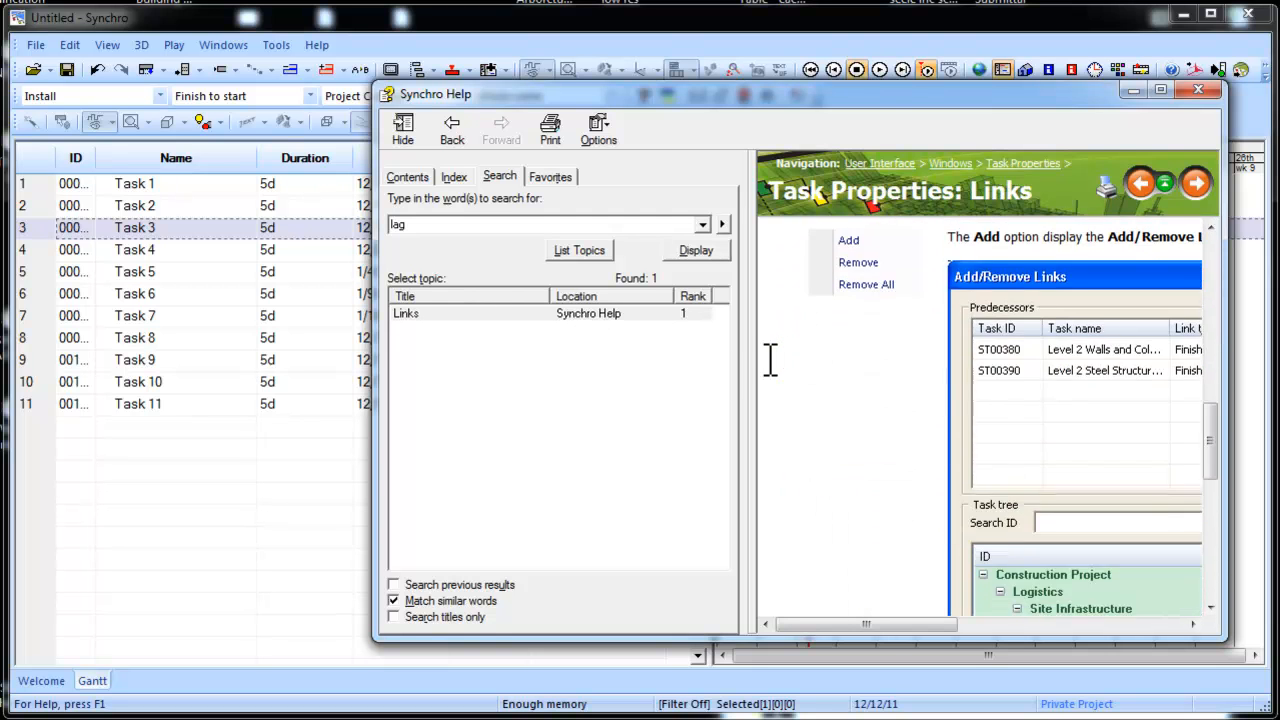
scroll(770, 360, down, 10)
scroll(770, 360, up, 9)
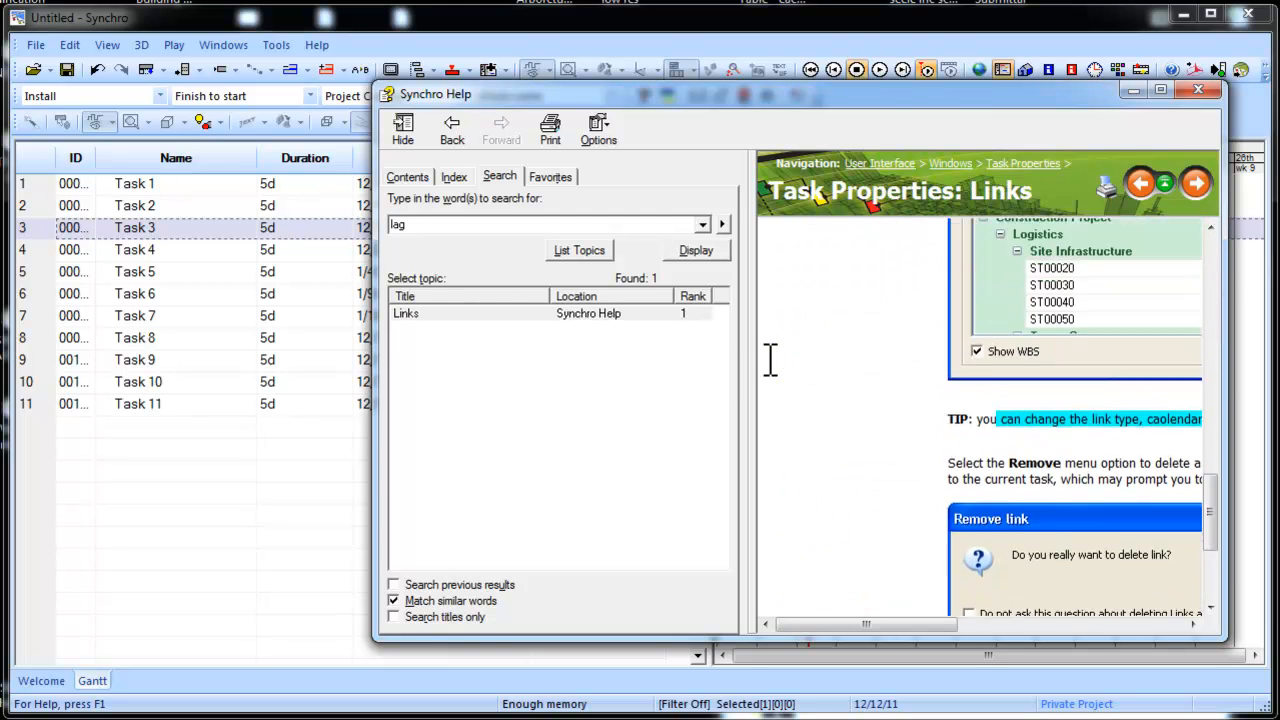
scroll(770, 360, up, 15)
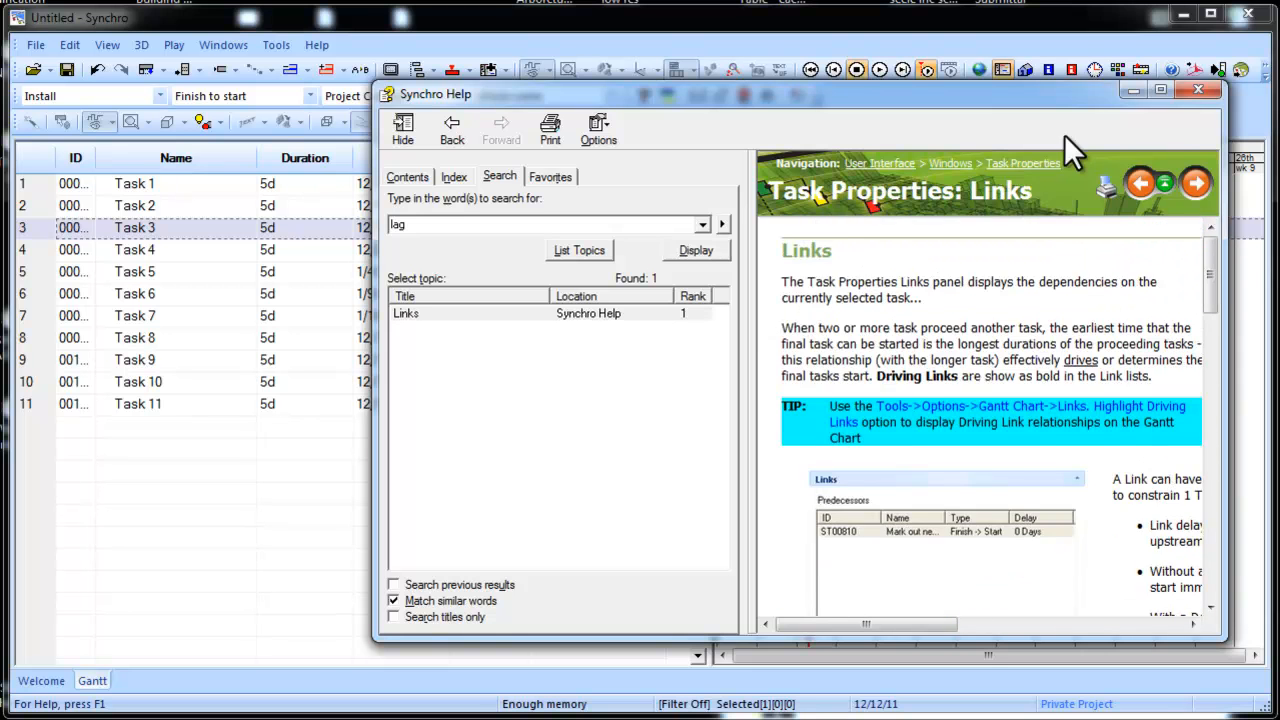
click(1197, 91)
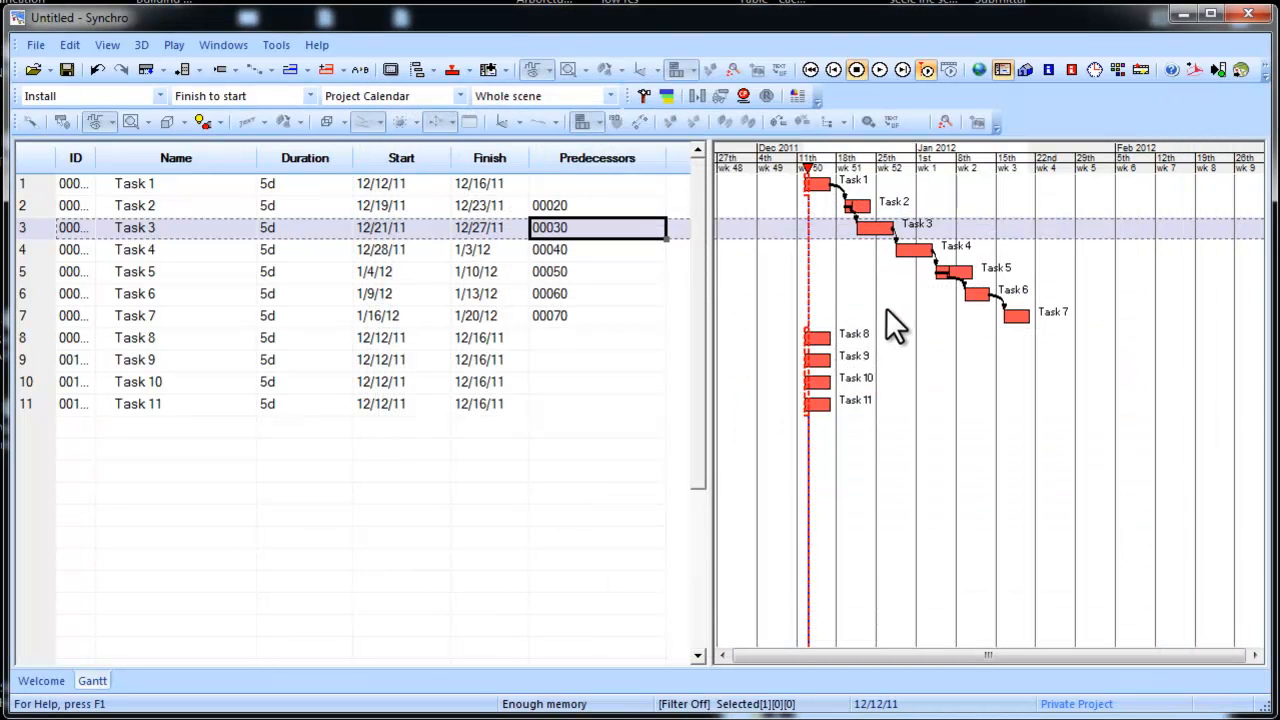